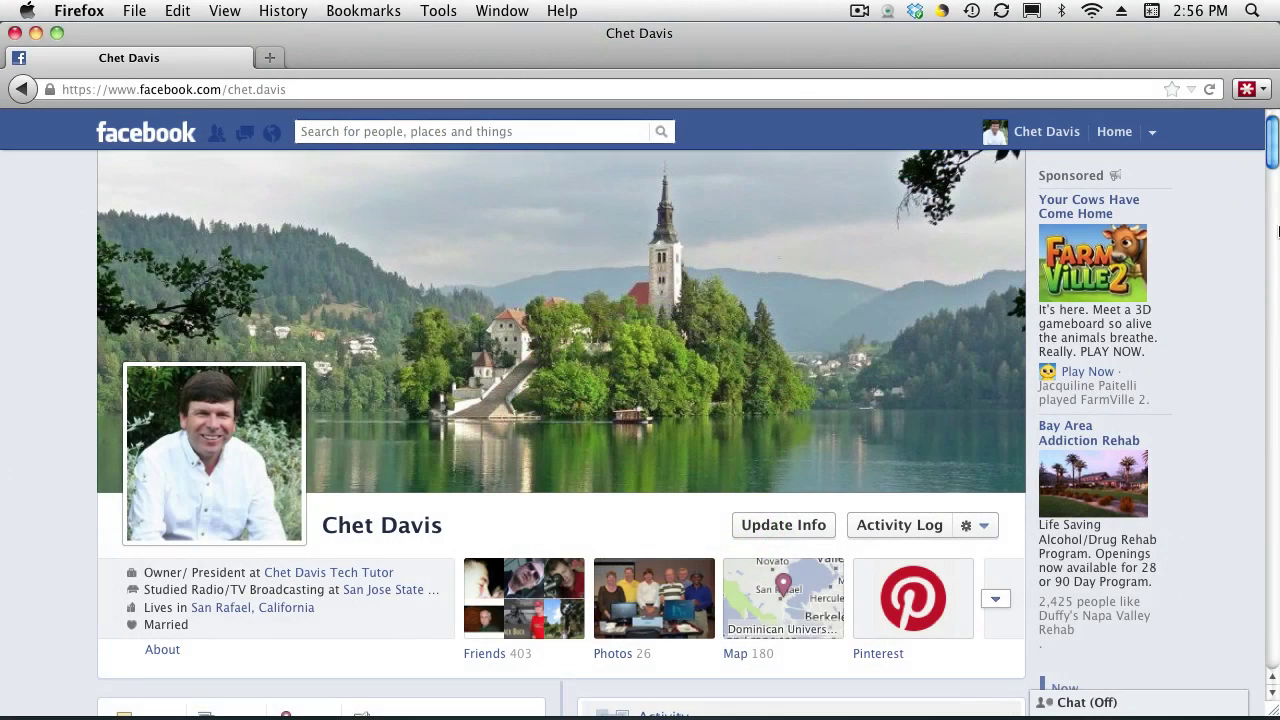
Scroll down the timeline to the status composer.
{"action": "mouse_move", "coordinate": [1272, 140]}
{"action": "left_mouse_down"}
{"action": "mouse_move", "coordinate": [1272, 180]}
{"action": "mouse_move", "coordinate": [1272, 165]}
{"action": "left_mouse_up"}
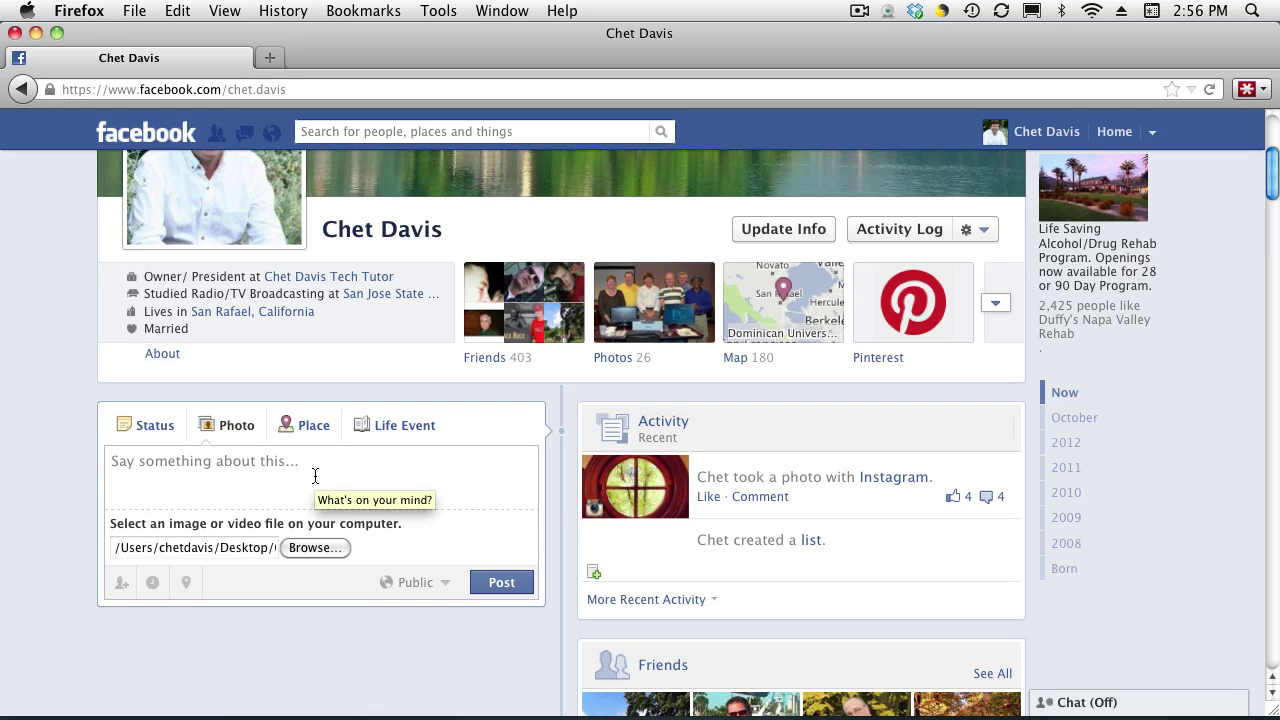
Post the photo captioned 'Beautiful shot of Crater Lake, Oregon' and scroll to the new post.
{"action": "left_click", "coordinate": [315, 476]}
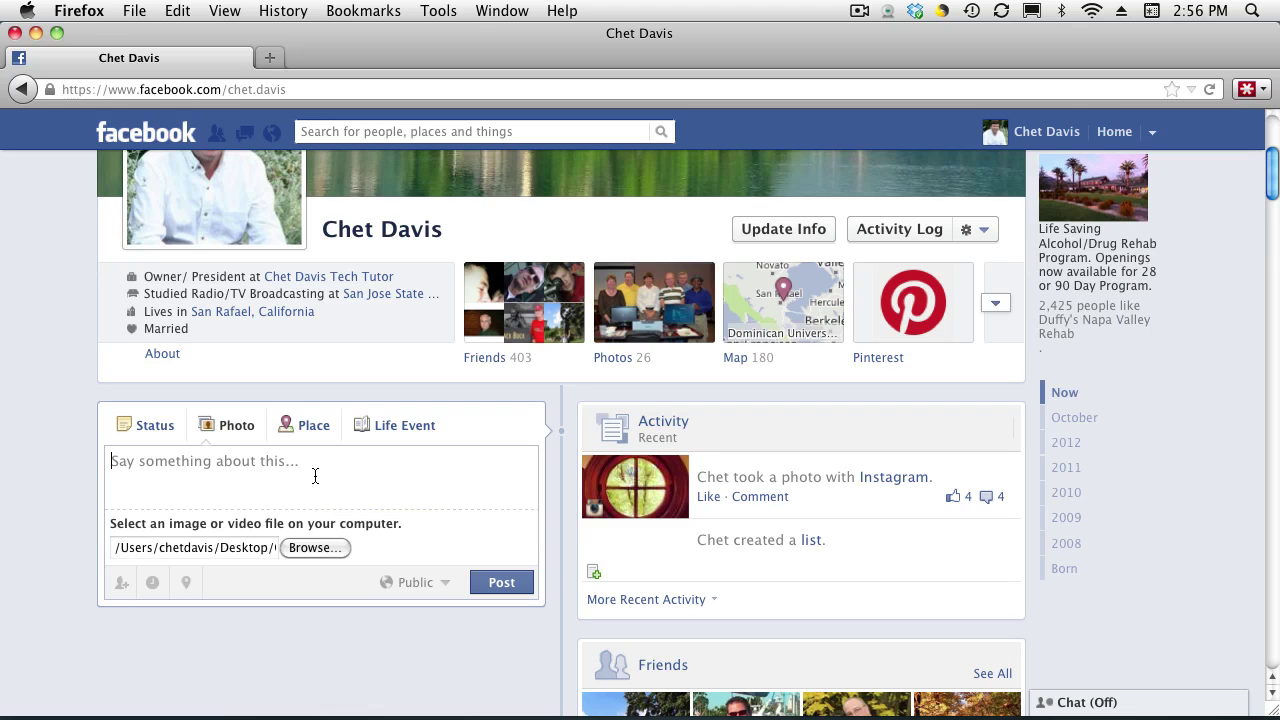
{"action": "type", "text": "Beautiful shot of Crater Lake, Oregon"}
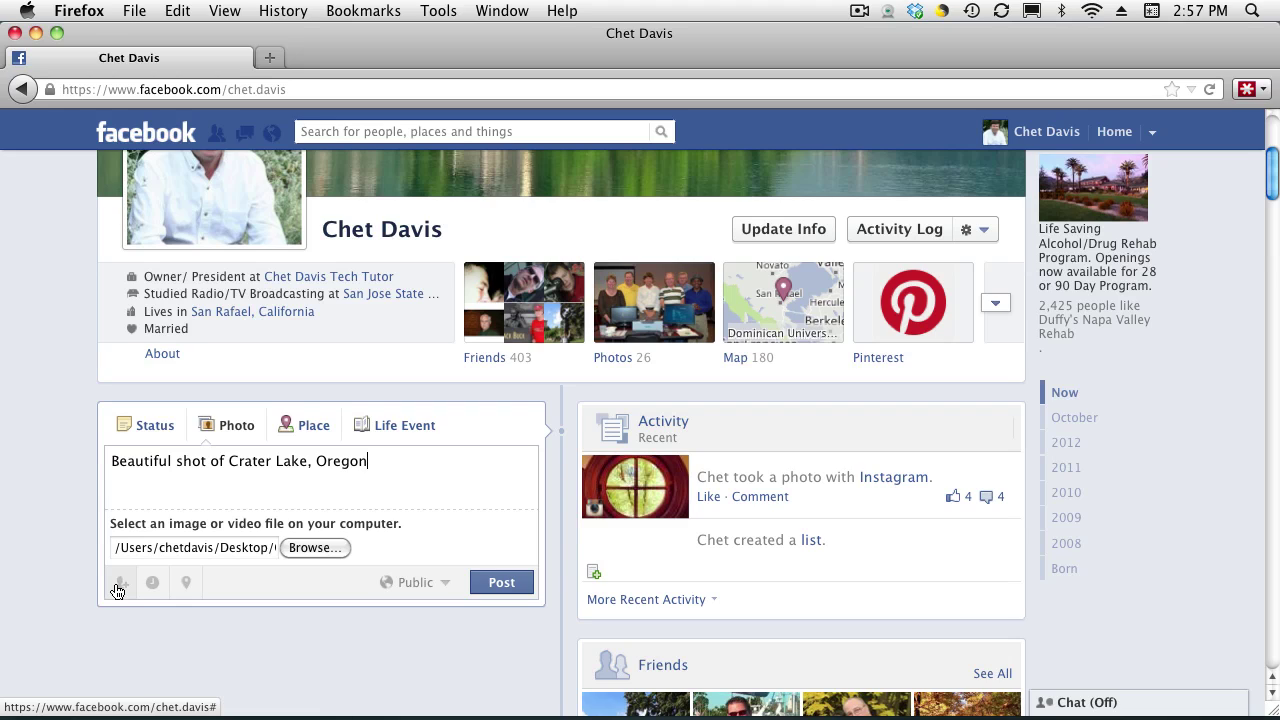
{"action": "left_click", "coordinate": [501, 586]}
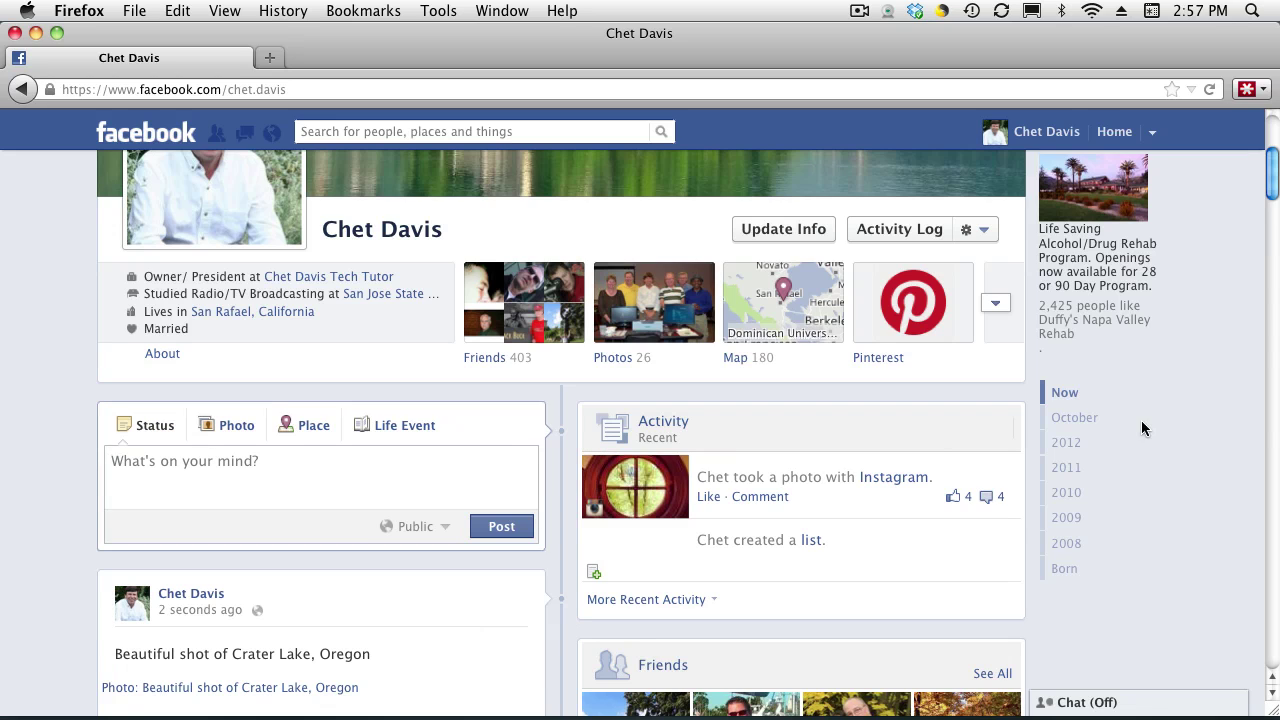
{"action": "left_click_drag", "start_coordinate": [1273, 179], "coordinate": [1267, 222]}
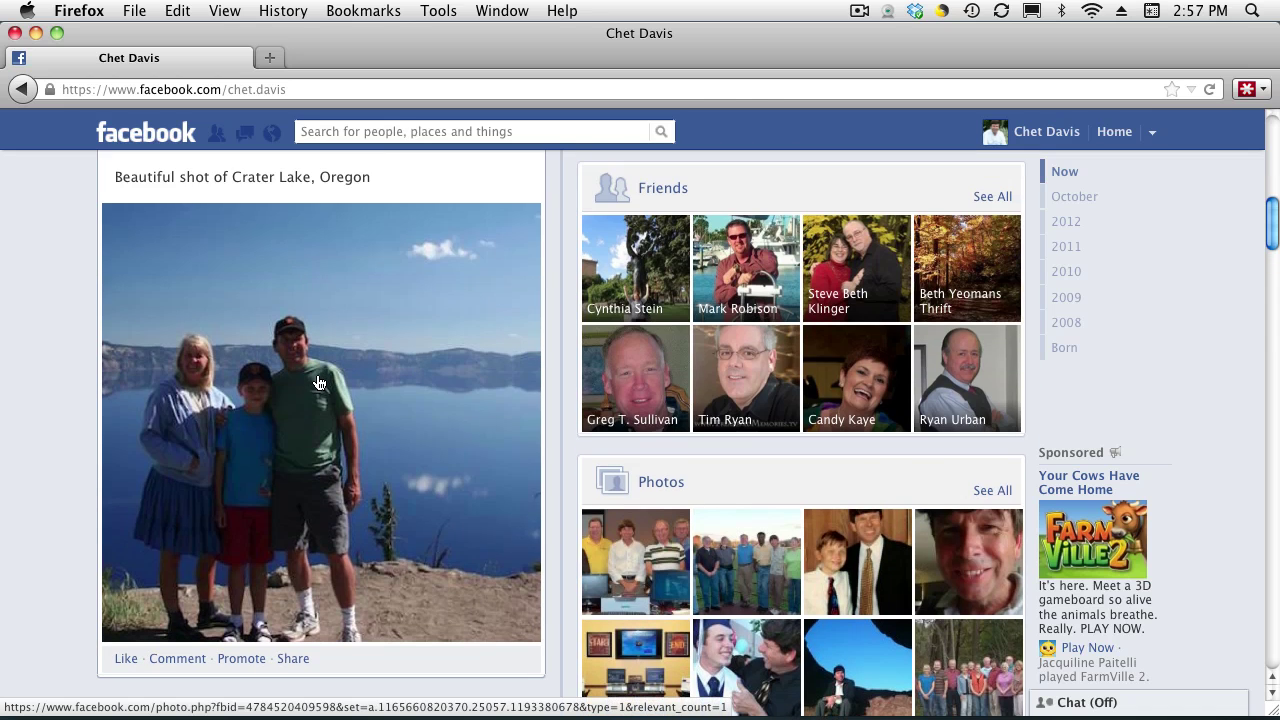
Open the Crater Lake photo in tagging mode and mark the man in the cap.
{"action": "left_click", "coordinate": [303, 431]}
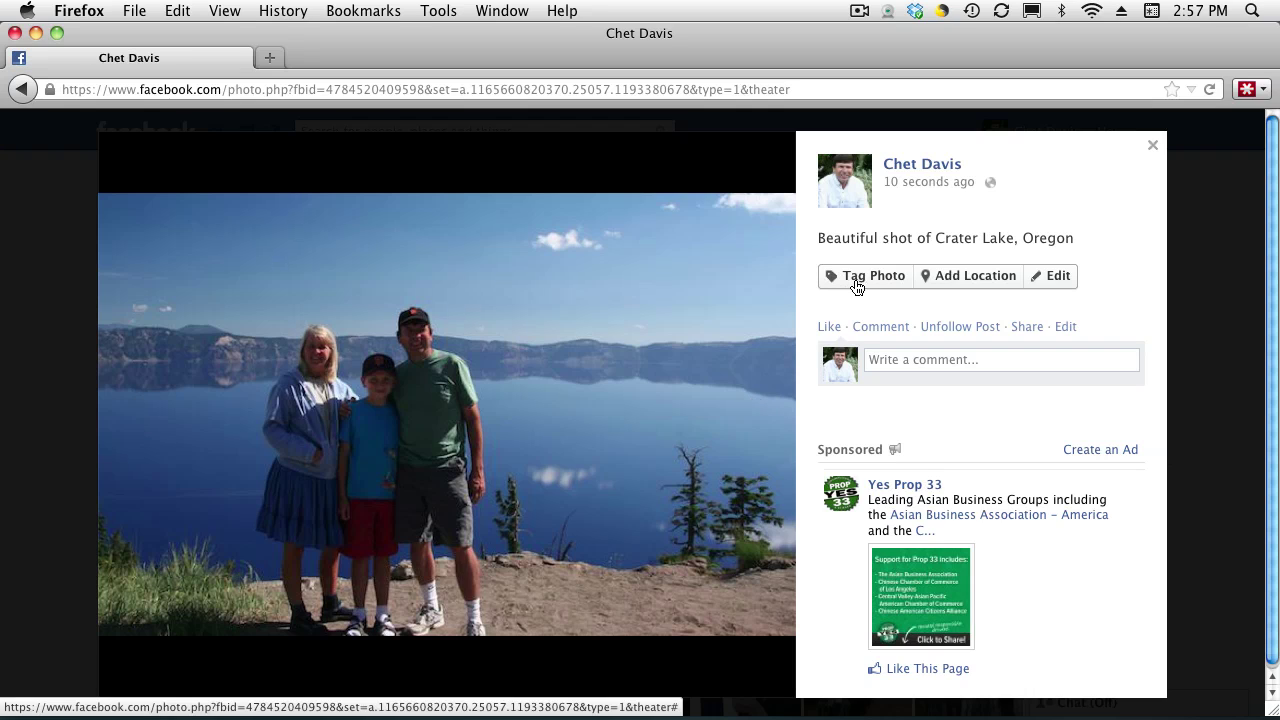
{"action": "left_click", "coordinate": [390, 358]}
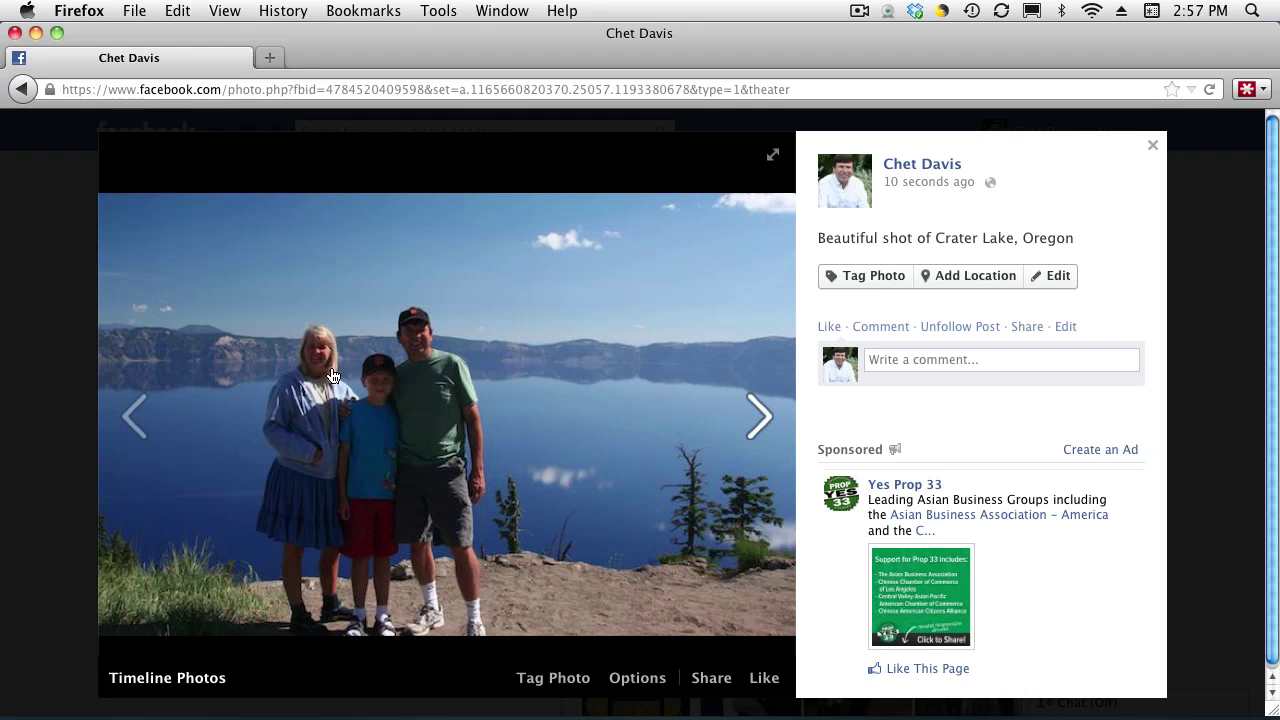
{"action": "left_click", "coordinate": [311, 371]}
{"action": "left_click", "coordinate": [383, 377]}
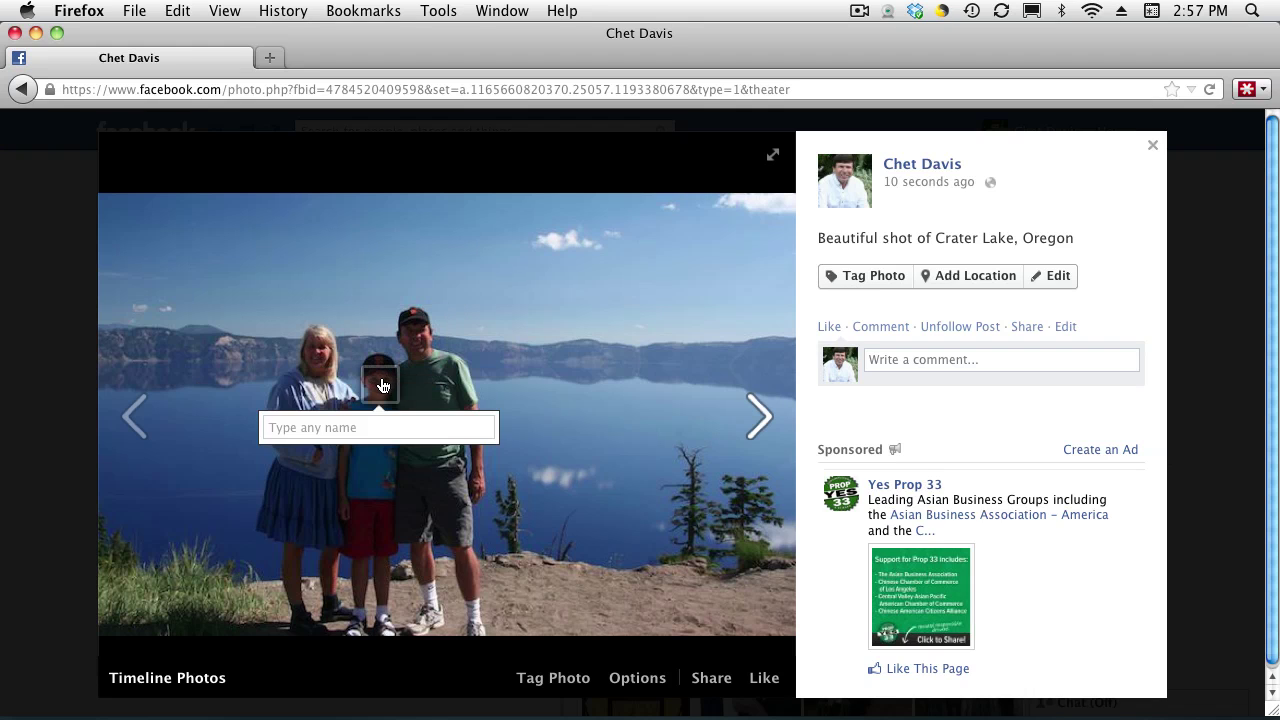
{"action": "left_click", "coordinate": [436, 340]}
{"action": "left_click", "coordinate": [428, 345]}
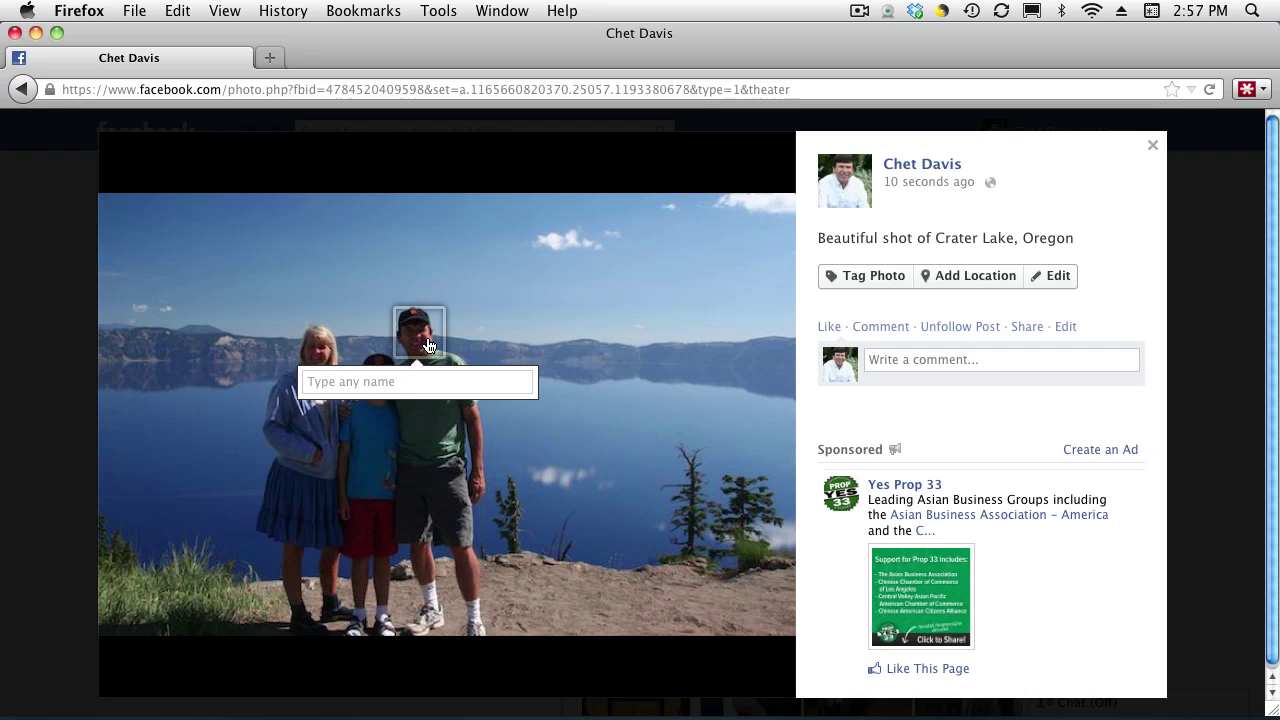
Enter the man's first name and pick the account owner's (Me) suggestion.
{"action": "type", "text": "Chet"}
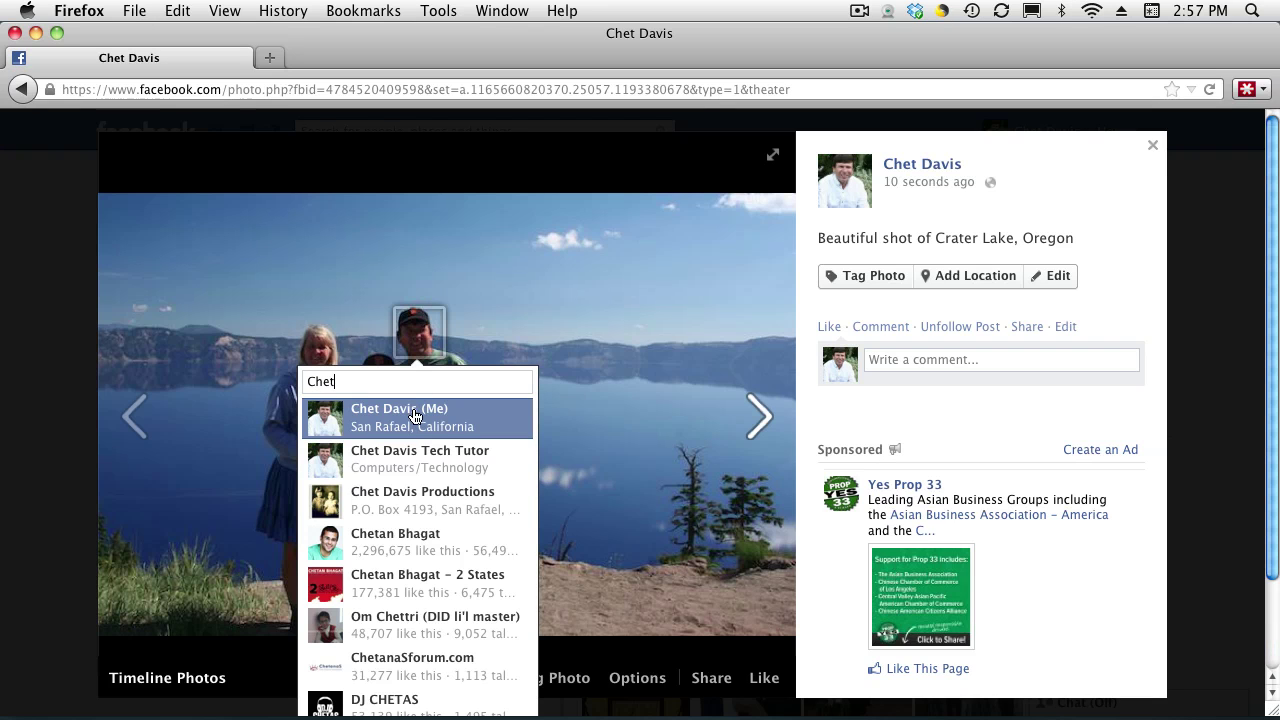
{"action": "key", "text": "Down"}
{"action": "key", "text": "Down"}
{"action": "key", "text": "Down"}
{"action": "key", "text": "Down"}
{"action": "key", "text": "Down"}
{"action": "key", "text": "Down"}
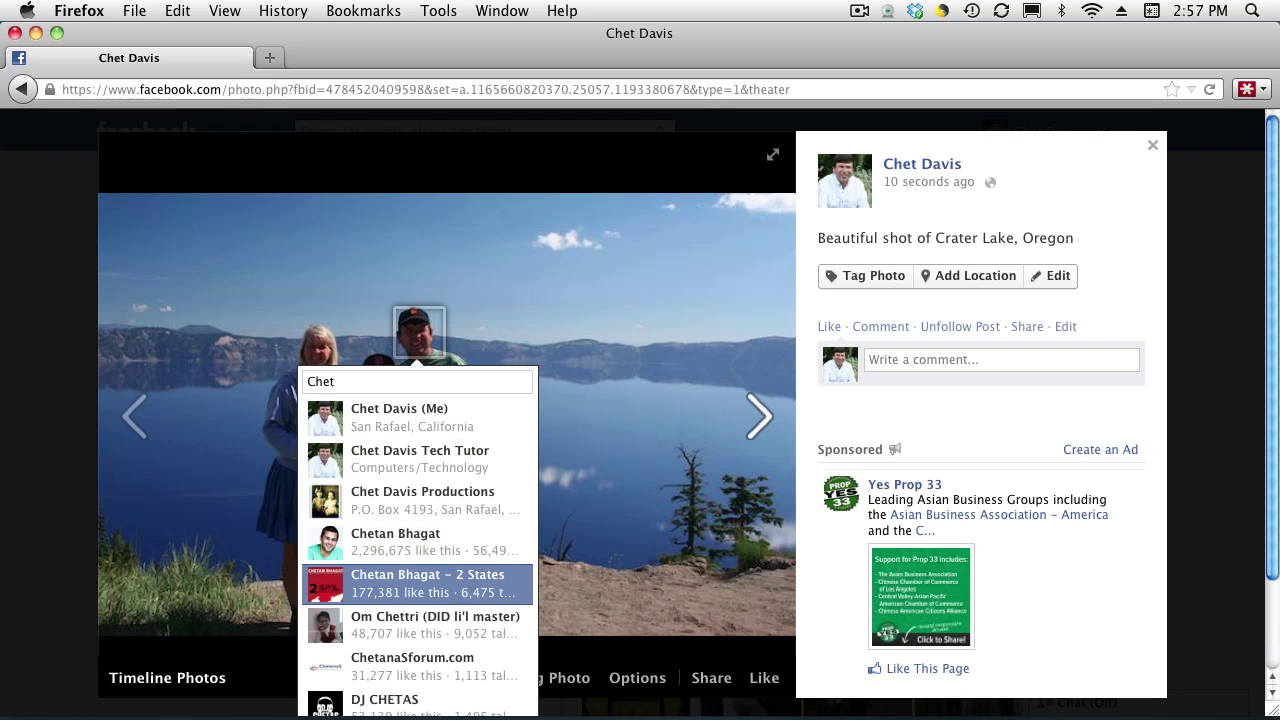
{"action": "key", "text": "Up"}
{"action": "key", "text": "Up"}
{"action": "key", "text": "Up"}
{"action": "key", "text": "Up"}
{"action": "key", "text": "Up"}
{"action": "key", "text": "Up"}
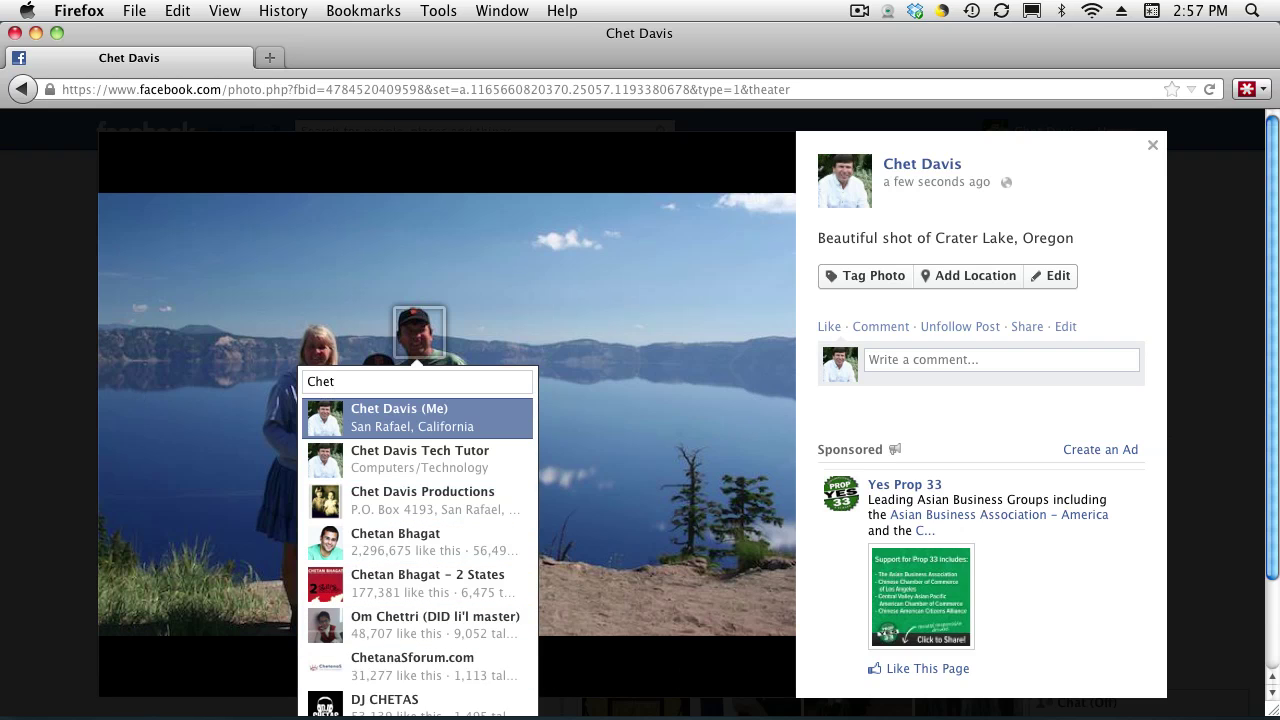
{"action": "key", "text": "Down"}
{"action": "key", "text": "Down"}
{"action": "key", "text": "Down"}
{"action": "key", "text": "Down"}
{"action": "key", "text": "Up"}
{"action": "key", "text": "Up"}
{"action": "key", "text": "Up"}
{"action": "key", "text": "Up"}
{"action": "key", "text": "Up"}
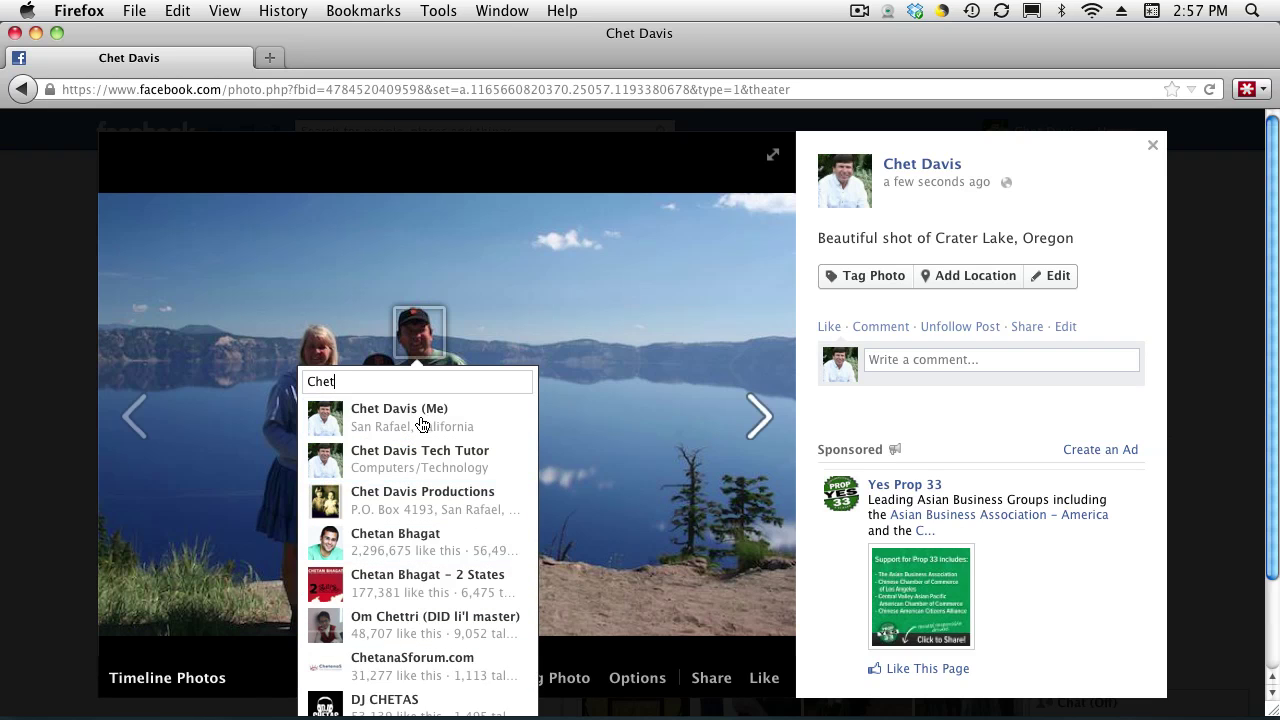
{"action": "left_click", "coordinate": [350, 418]}
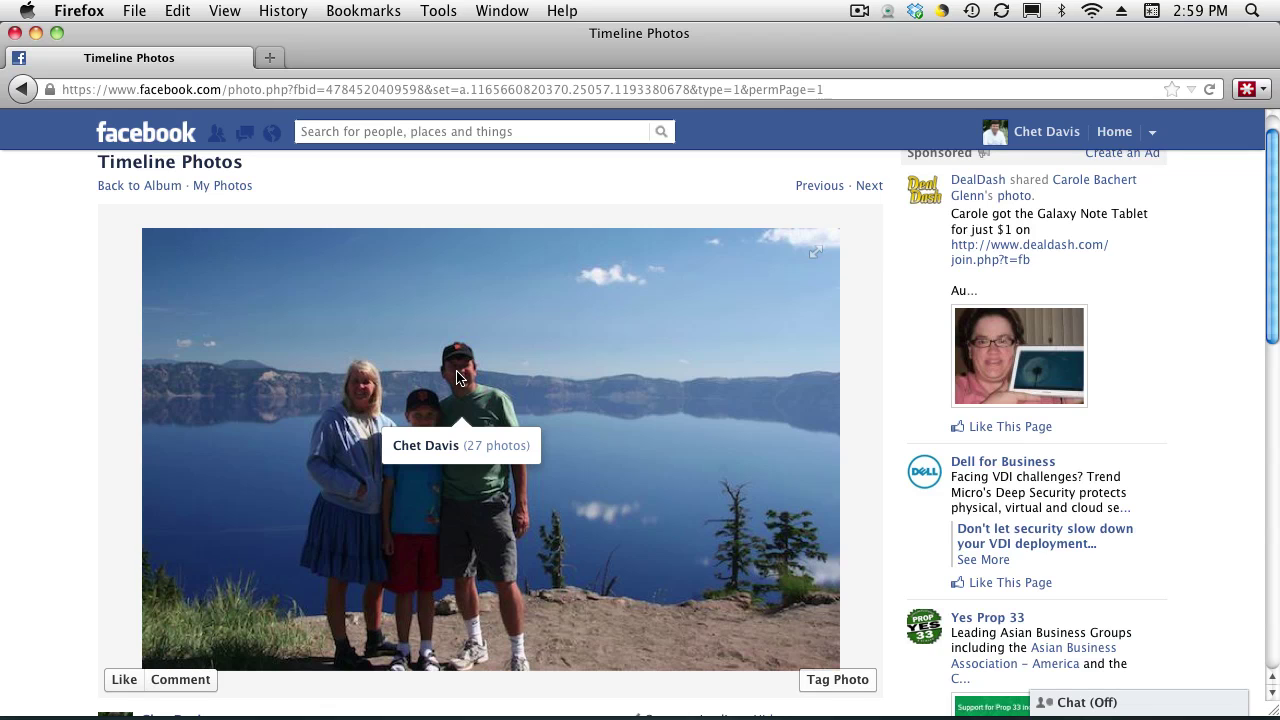
Go from Timeline Photos to the albums list and scroll through the With Uncle David album.
{"action": "left_click", "coordinate": [151, 186]}
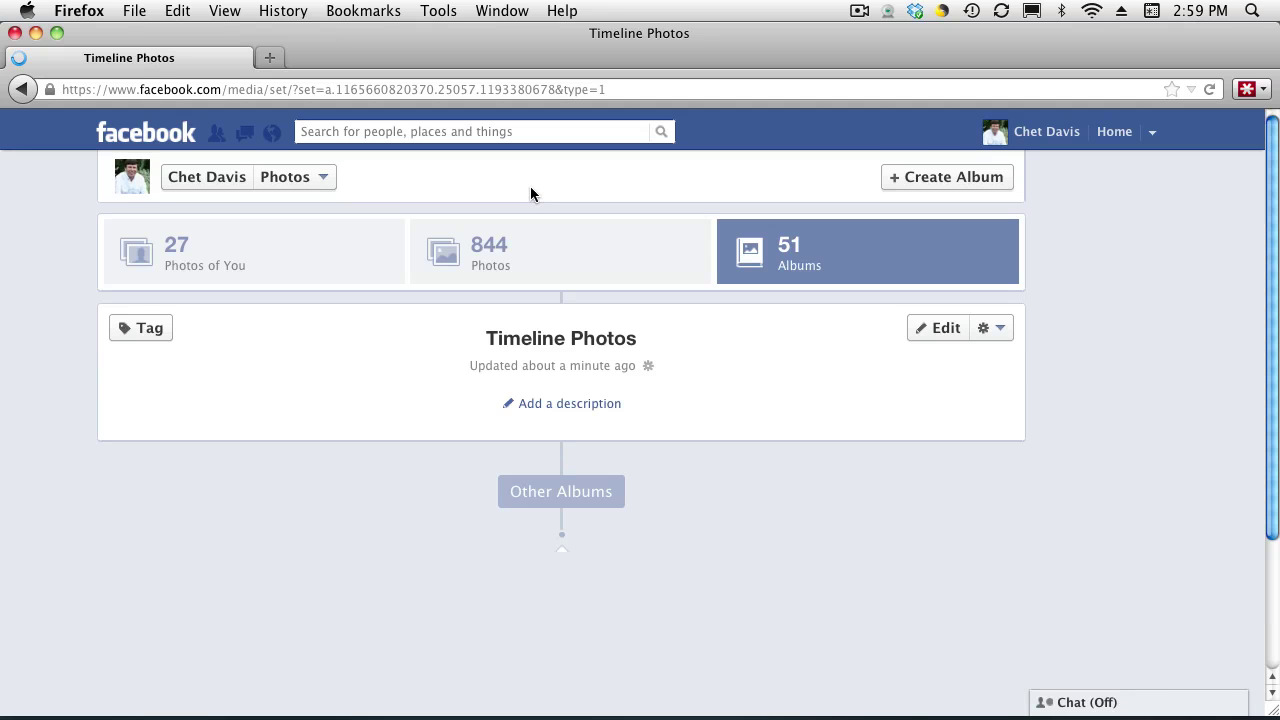
{"action": "left_click", "coordinate": [298, 180]}
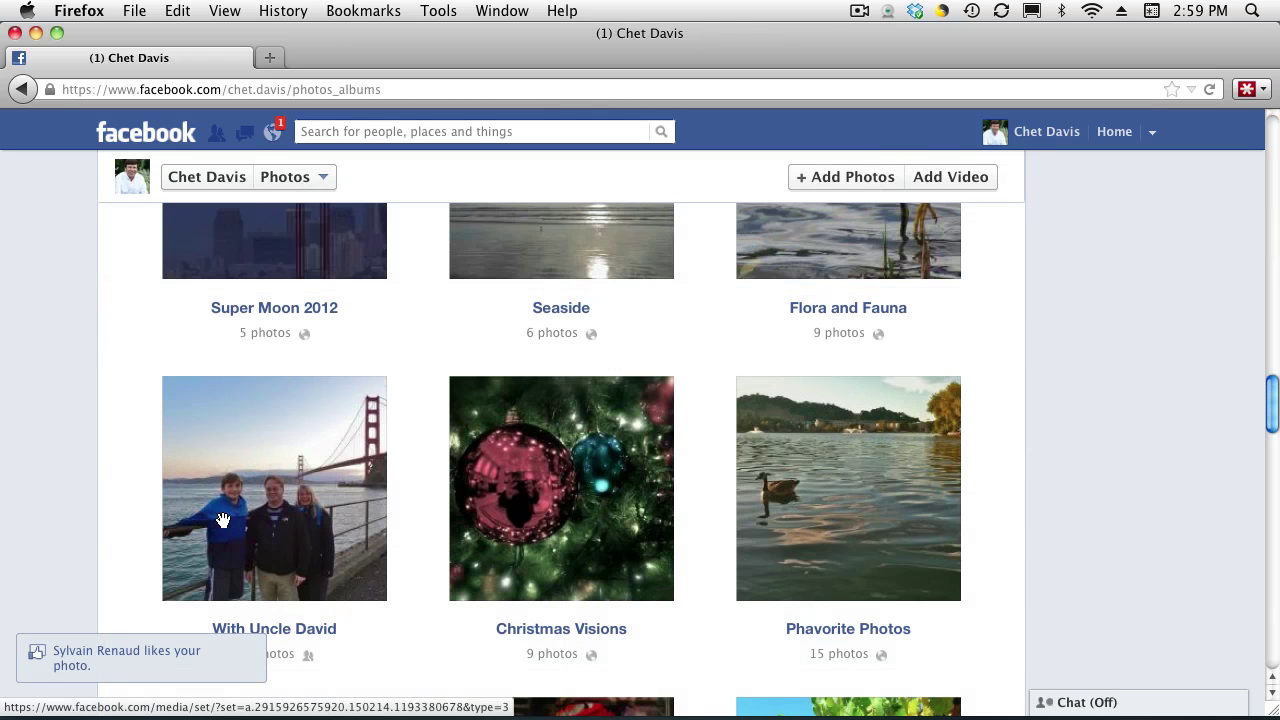
{"action": "left_click", "coordinate": [238, 500]}
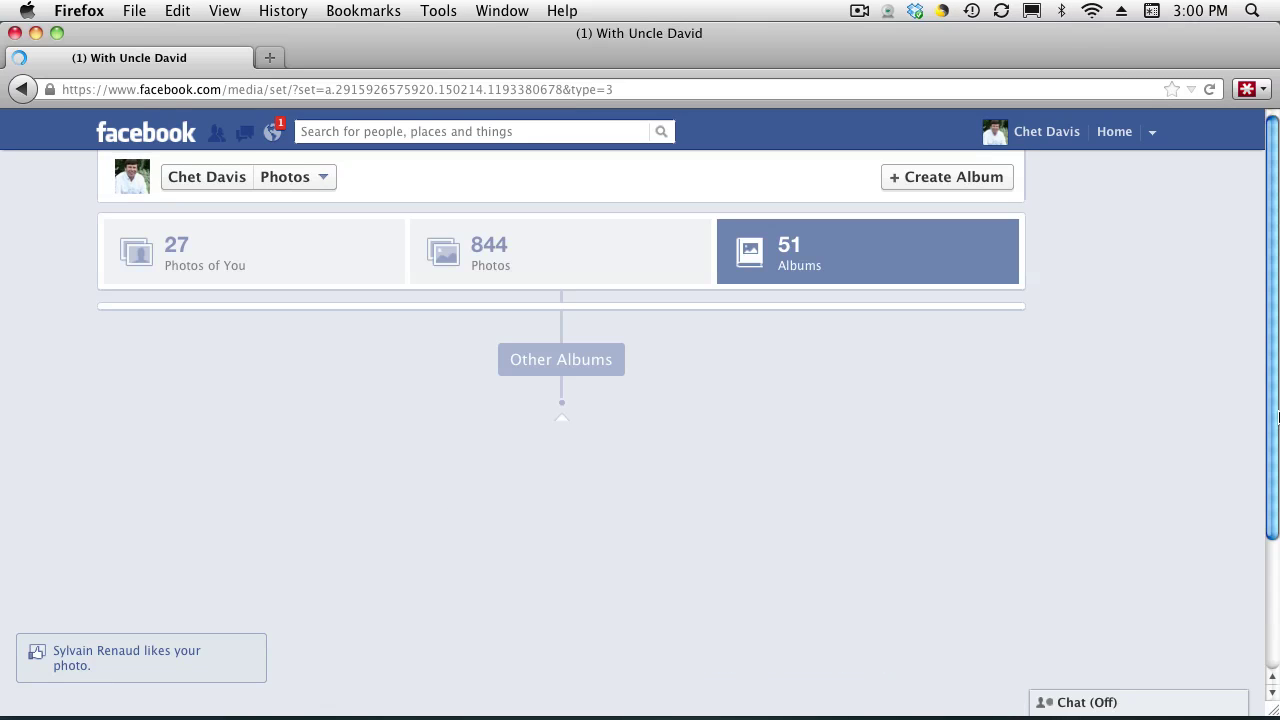
{"action": "scroll", "coordinate": [1276, 257], "scroll_direction": "down", "scroll_amount": 1}
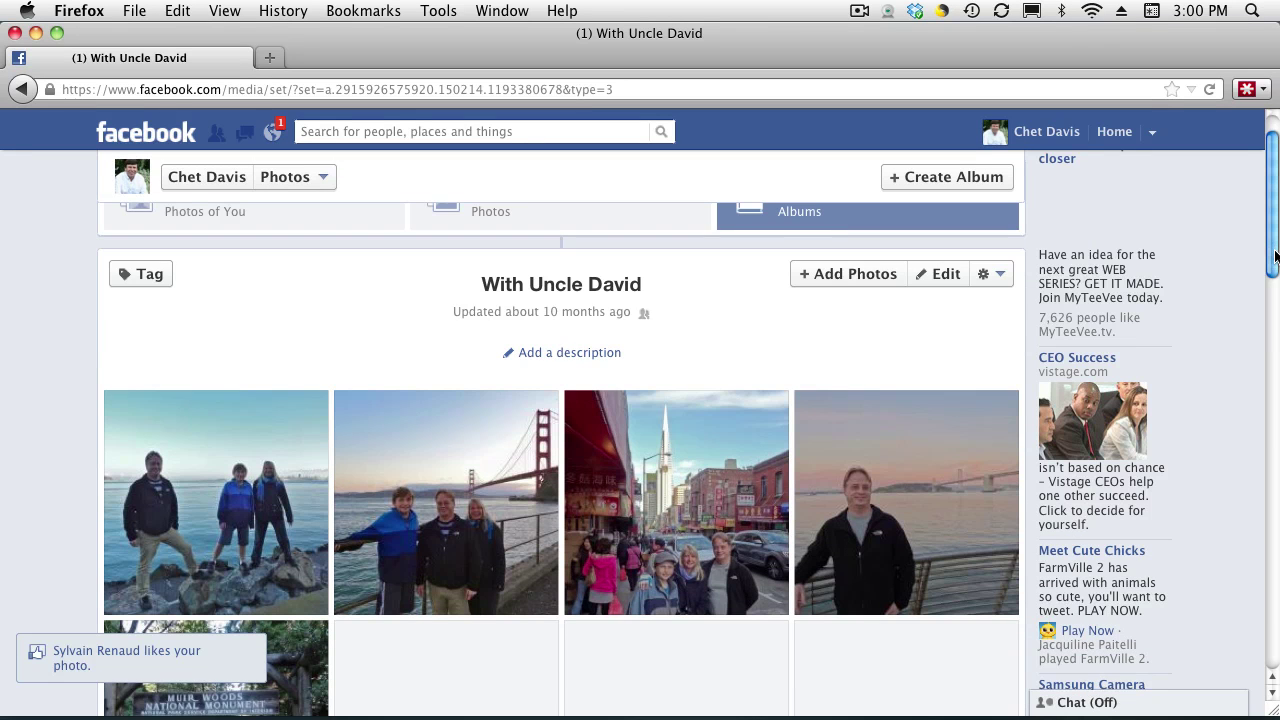
{"action": "scroll", "coordinate": [1276, 257], "scroll_direction": "down", "scroll_amount": 5}
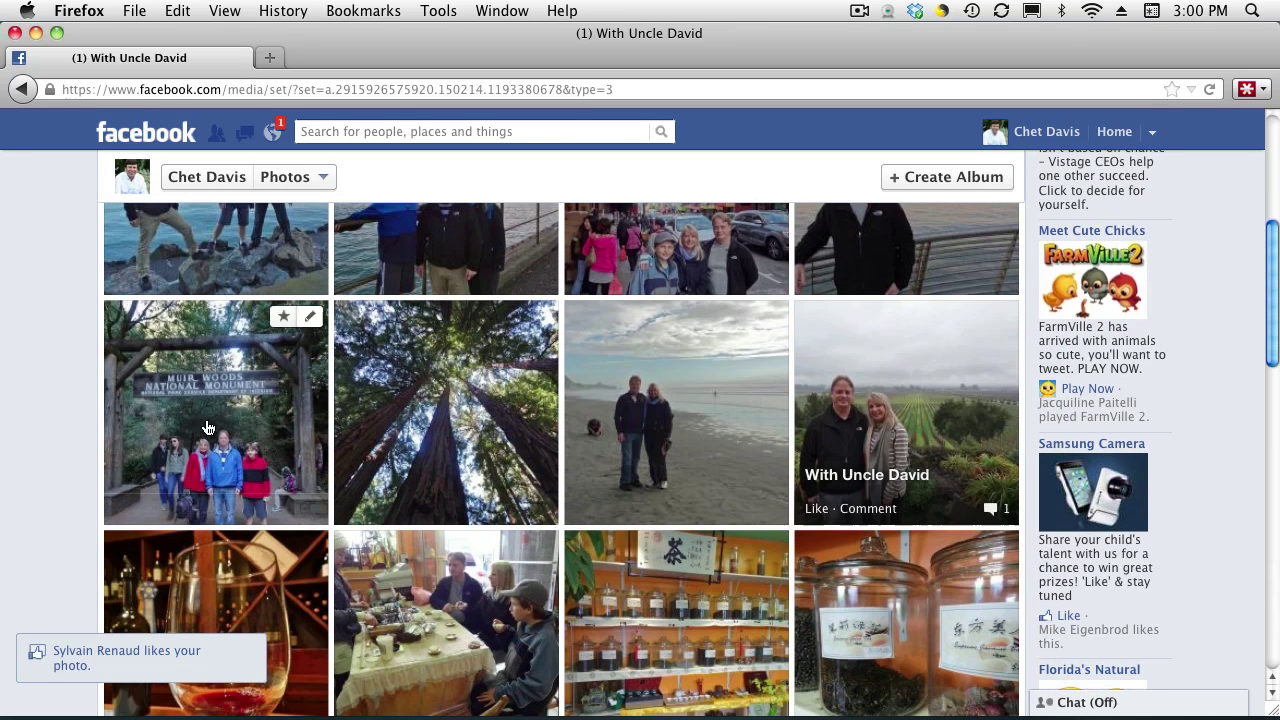
{"action": "scroll", "coordinate": [207, 428], "scroll_direction": "down", "scroll_amount": 1}
Open the Muir Woods photo and page forward to the tea-tasting photo, 10 of 12.
{"action": "left_click", "coordinate": [215, 432]}
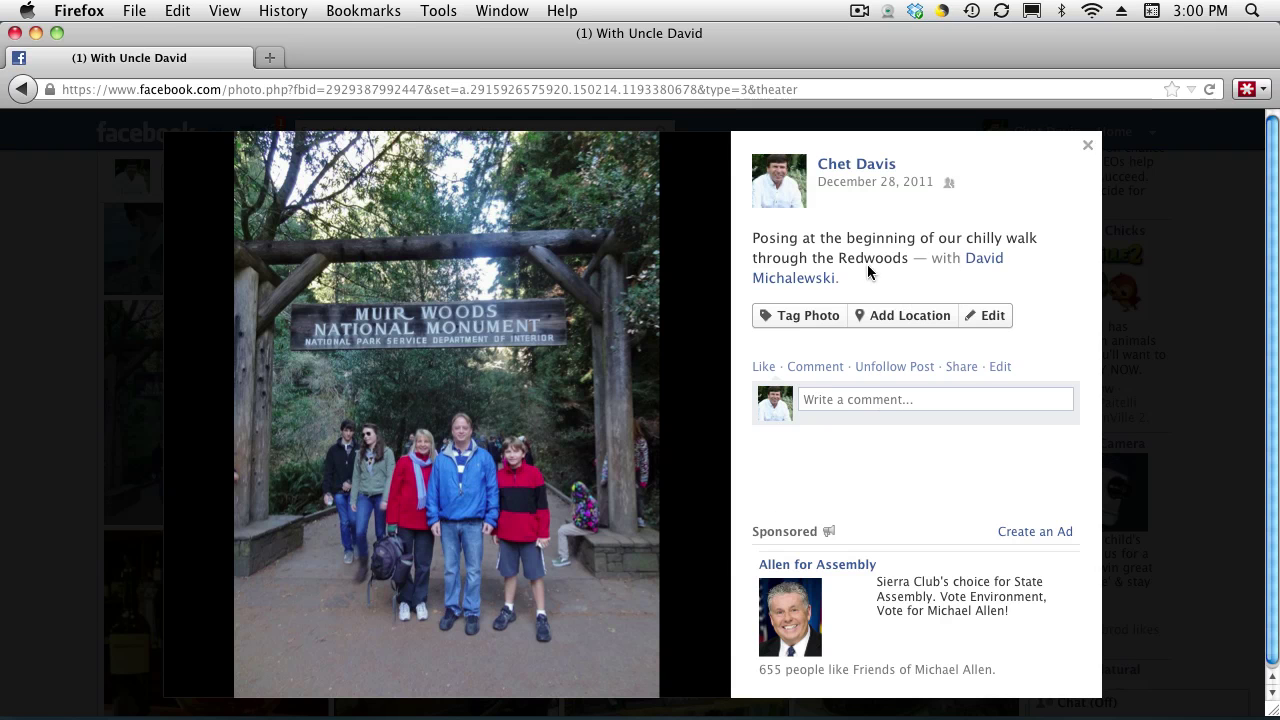
{"action": "mouse_move", "coordinate": [977, 288]}
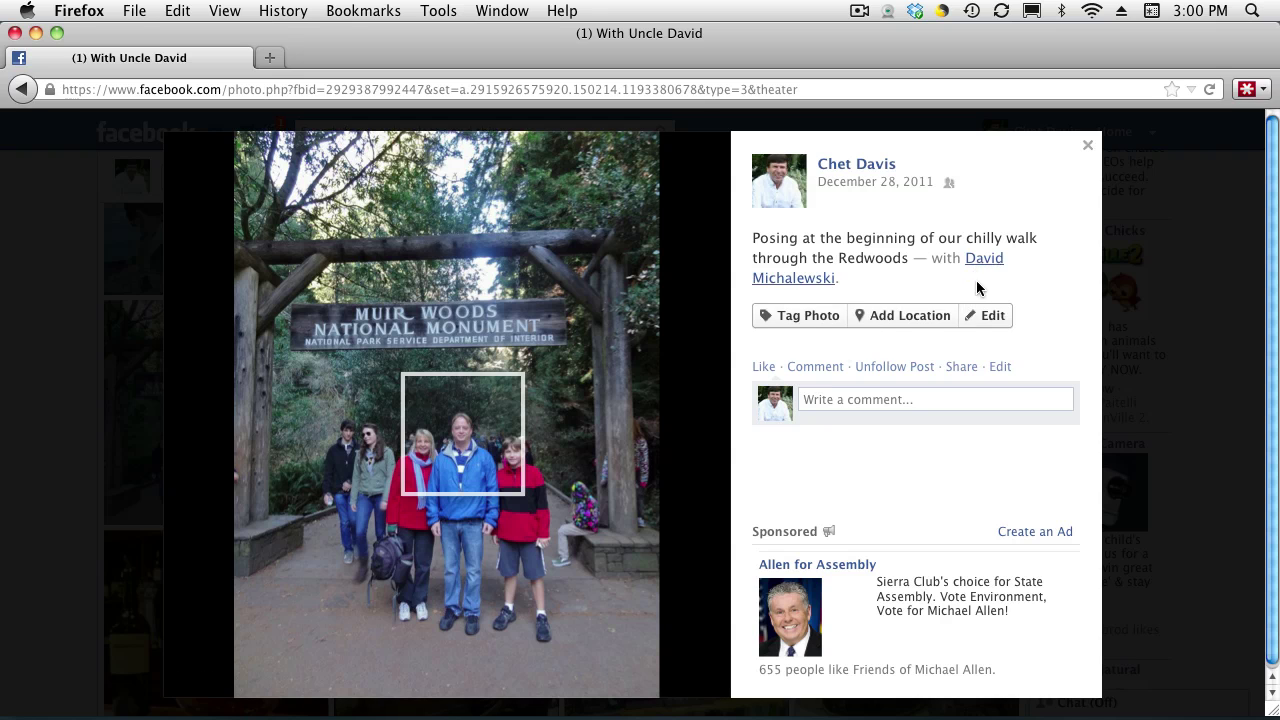
{"action": "mouse_move", "coordinate": [981, 265]}
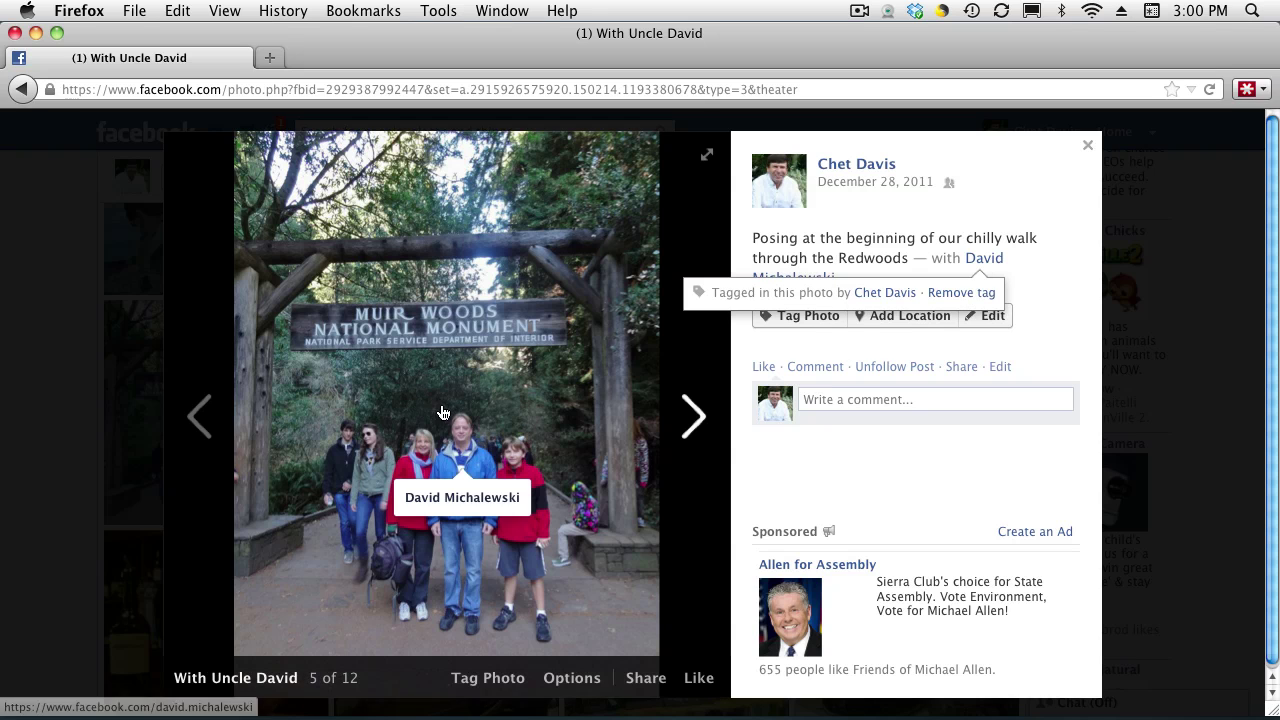
{"action": "left_click", "coordinate": [694, 420]}
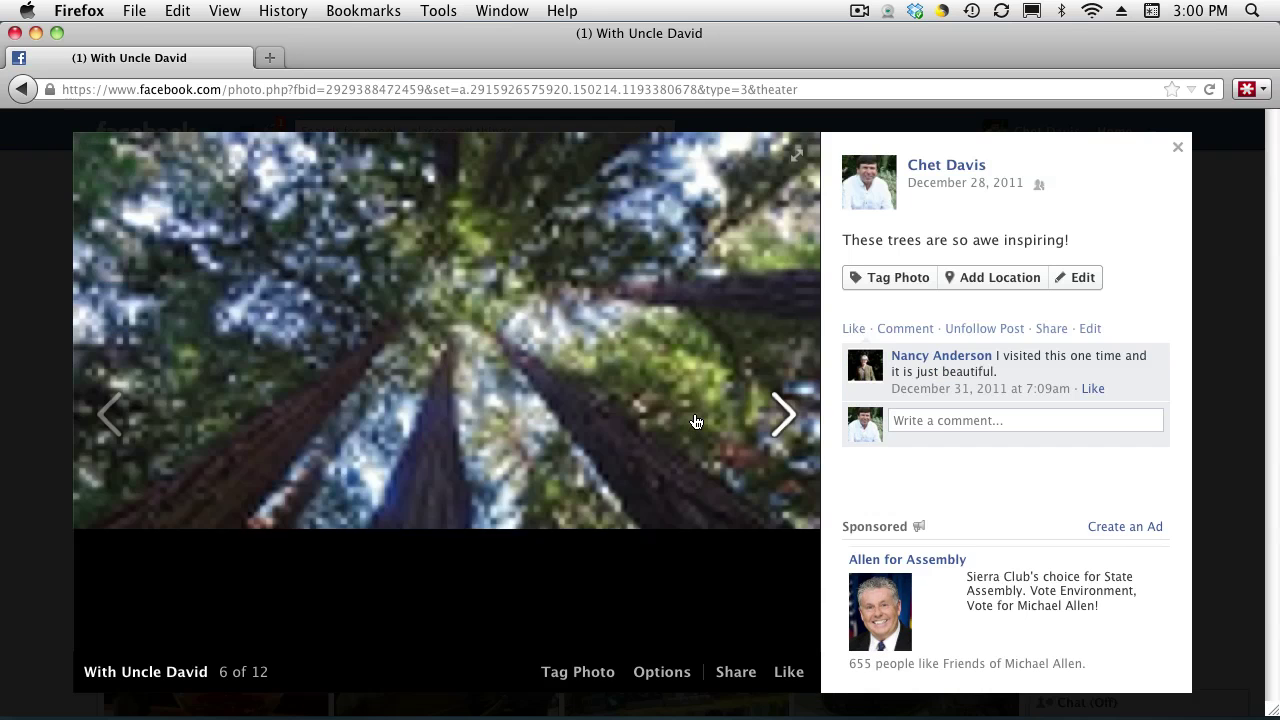
{"action": "left_click", "coordinate": [769, 420]}
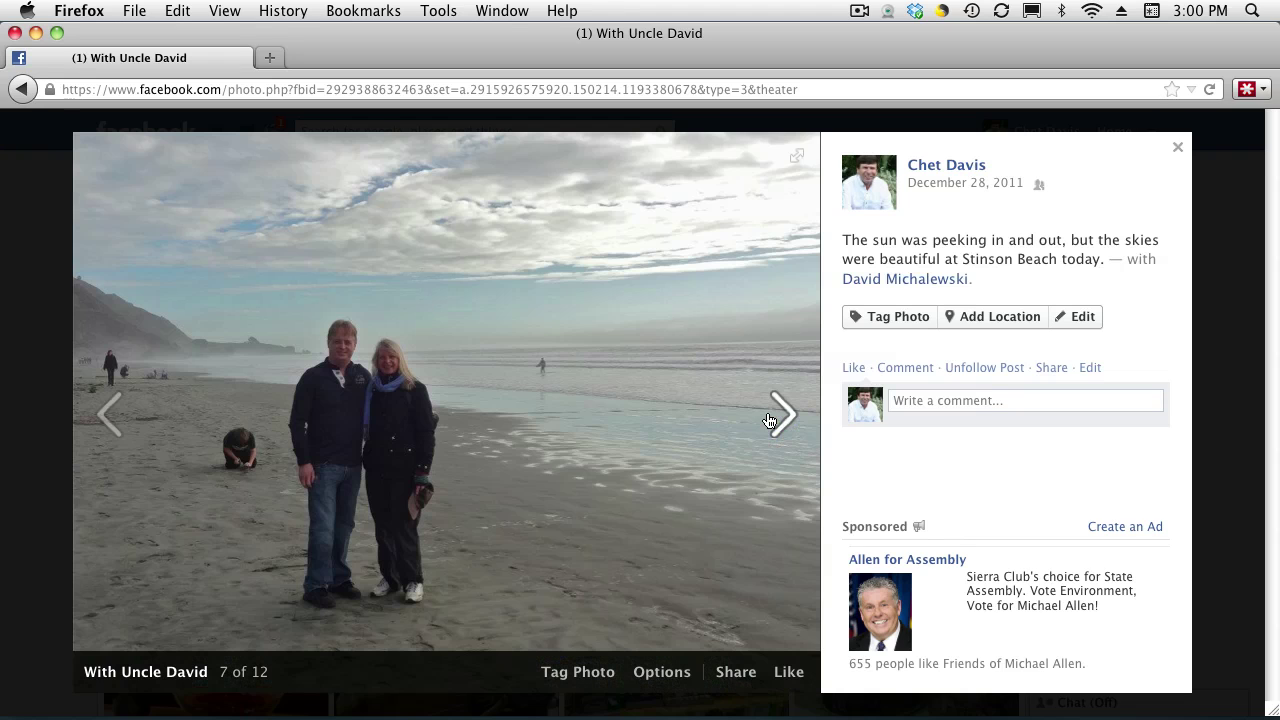
{"action": "mouse_move", "coordinate": [324, 370]}
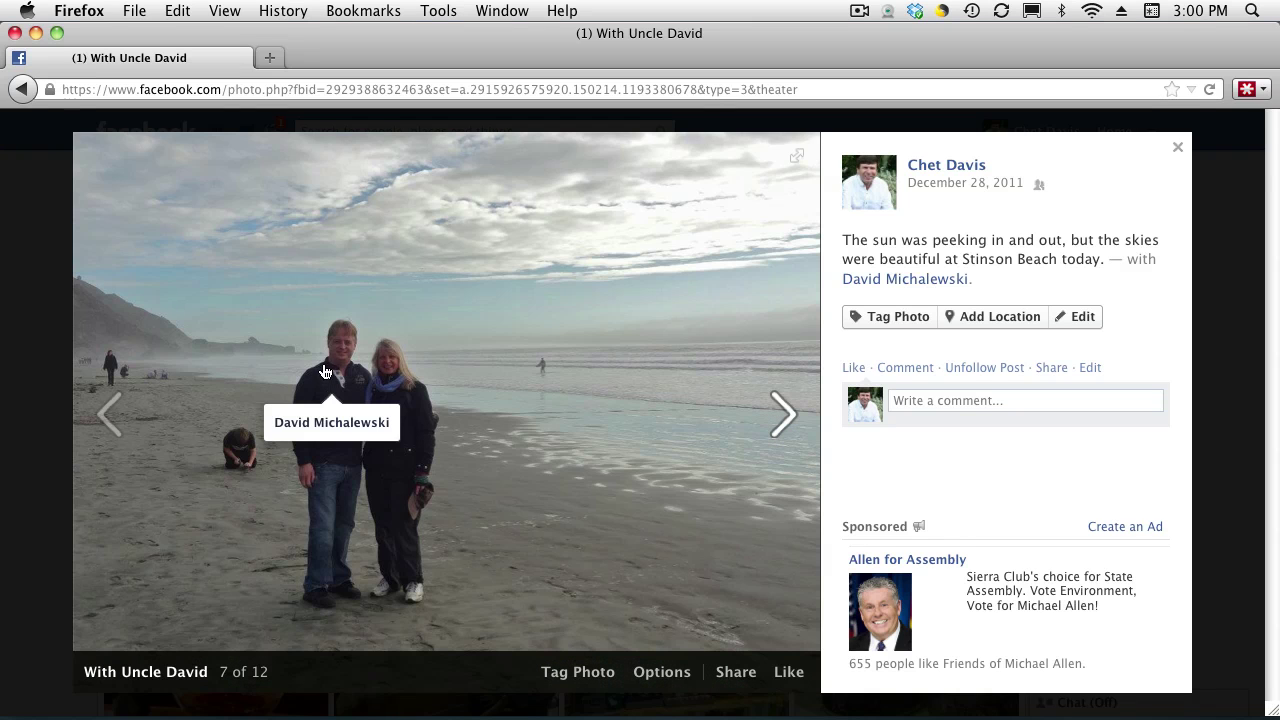
{"action": "left_click", "coordinate": [788, 415]}
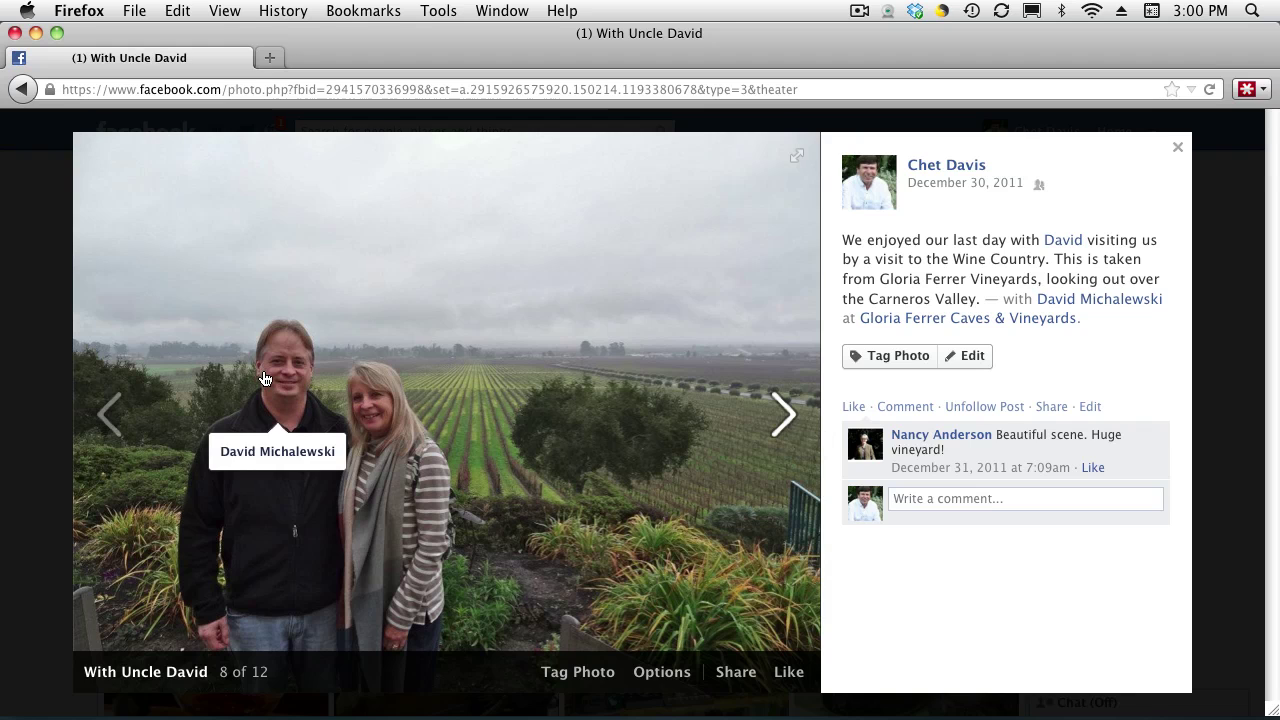
{"action": "left_click", "coordinate": [786, 412]}
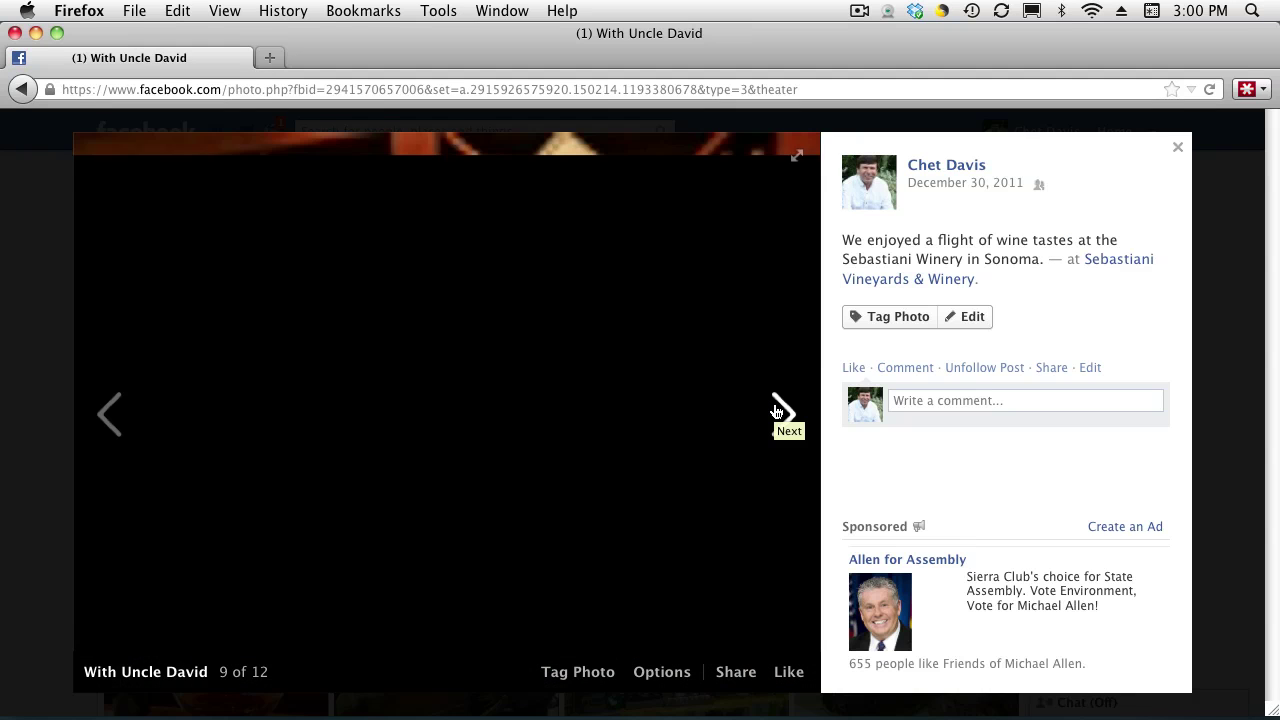
{"action": "left_click", "coordinate": [802, 413]}
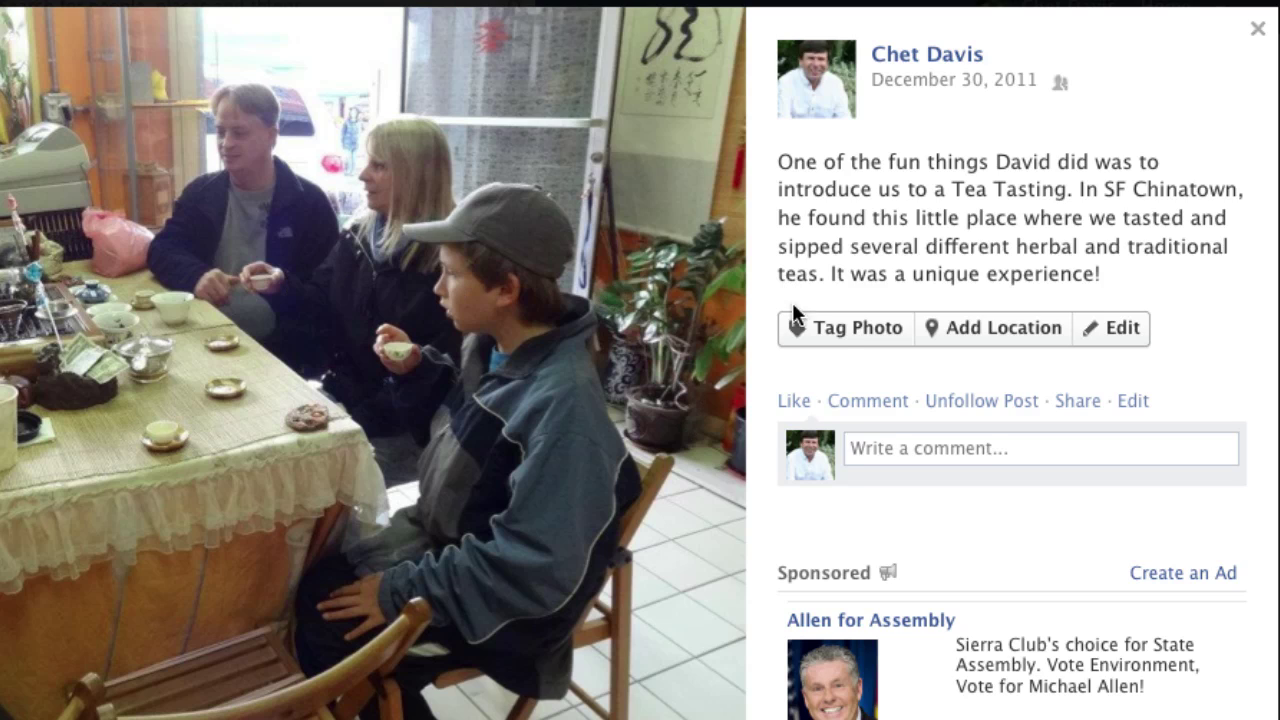
Tag the man at the tea table with the matching friend, finish tagging, and close the photo.
{"action": "left_click", "coordinate": [834, 334]}
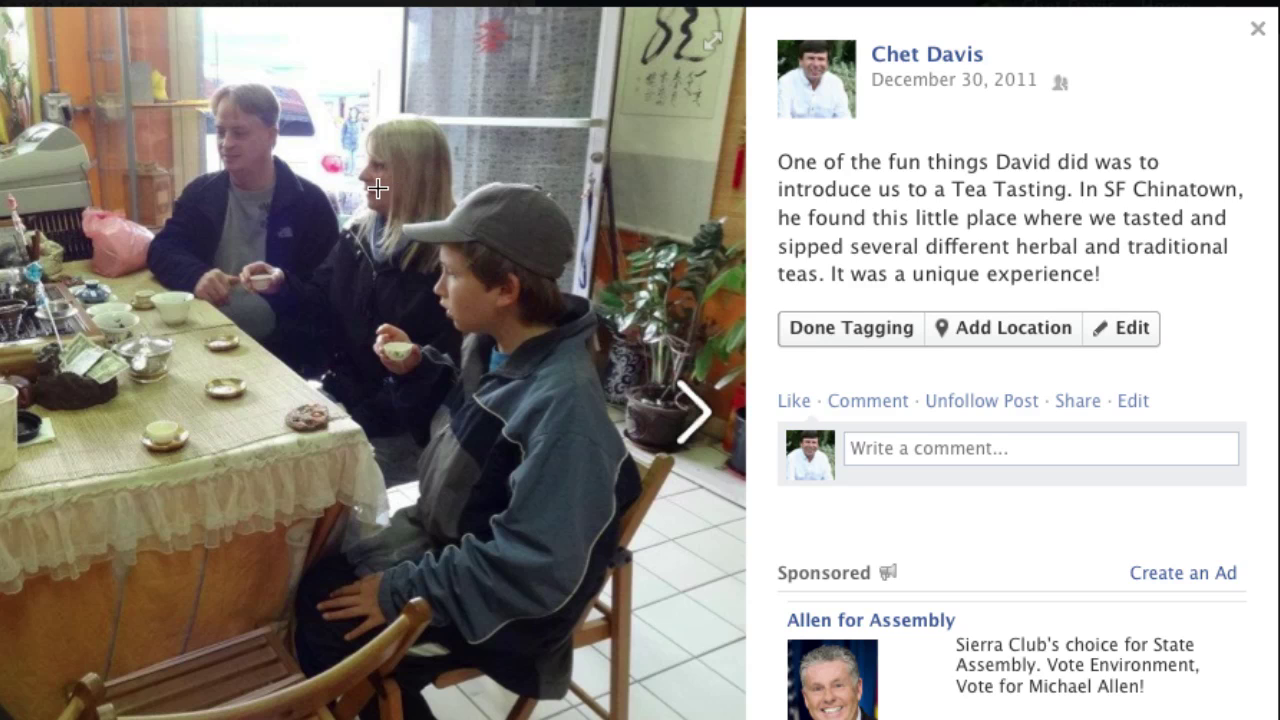
{"action": "left_click", "coordinate": [228, 150]}
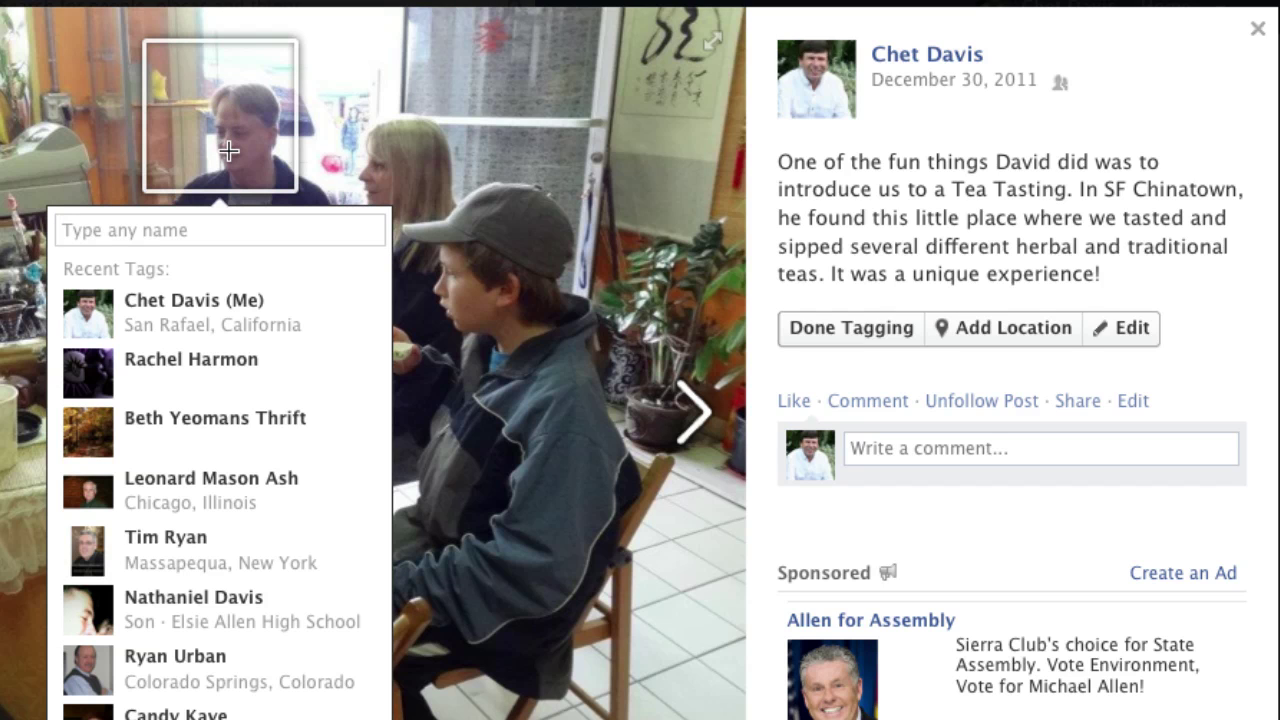
{"action": "type", "text": "David M"}
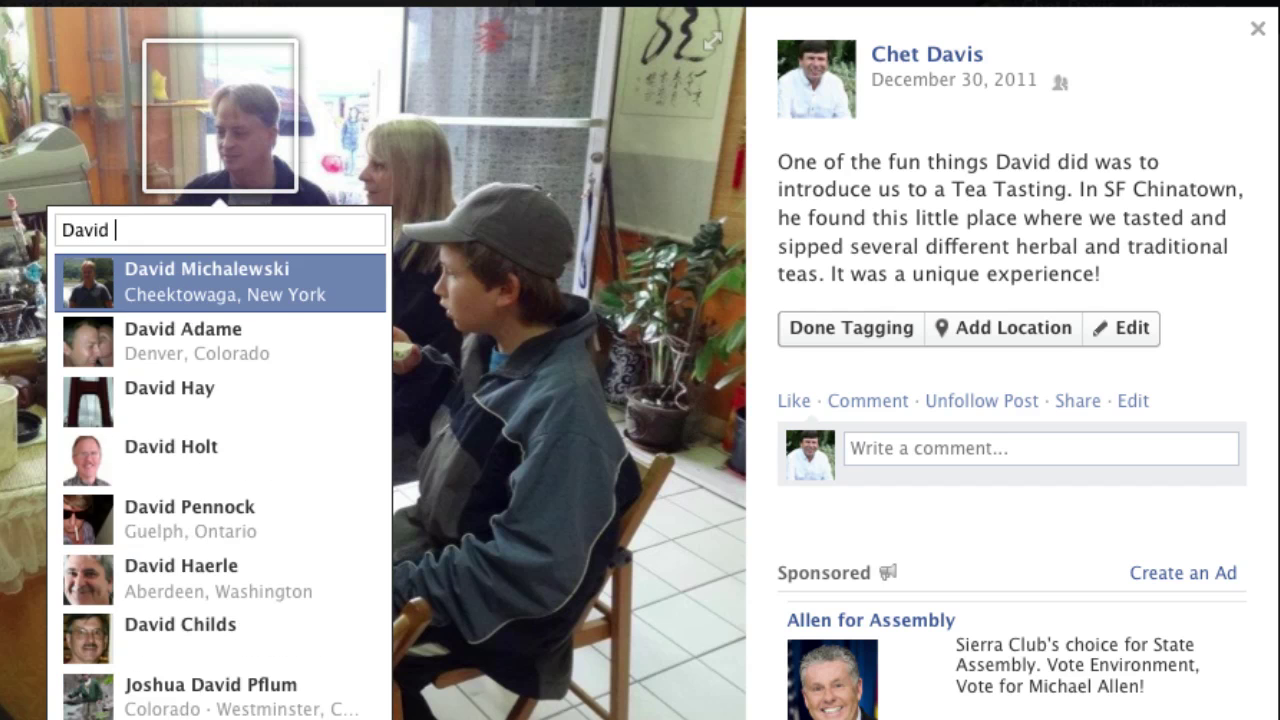
{"action": "left_click", "coordinate": [212, 280]}
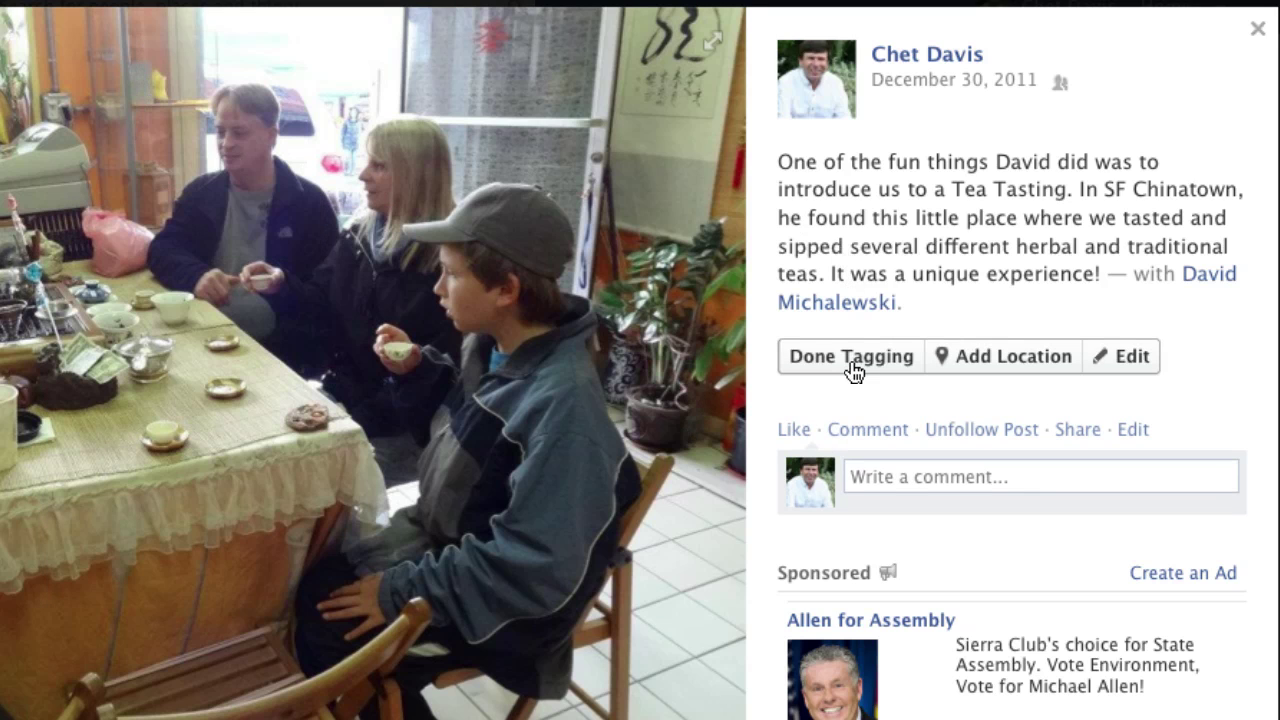
{"action": "left_click", "coordinate": [853, 368]}
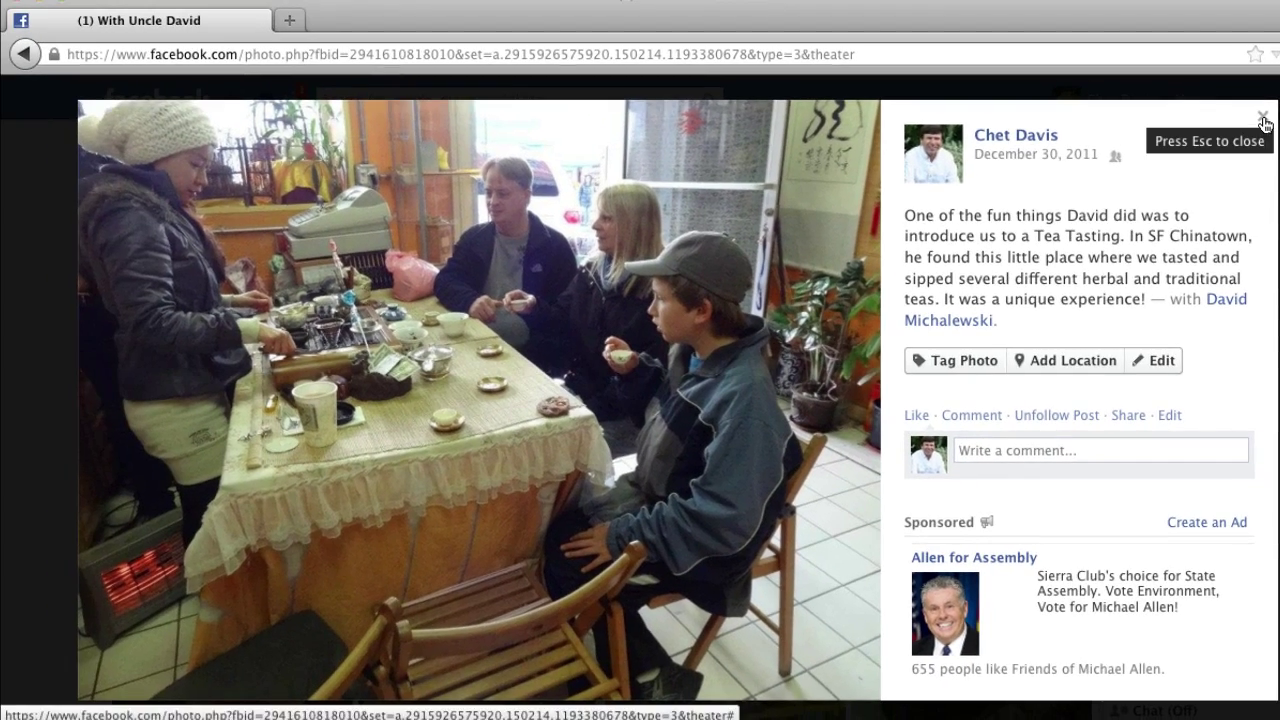
{"action": "left_click", "coordinate": [1262, 117]}
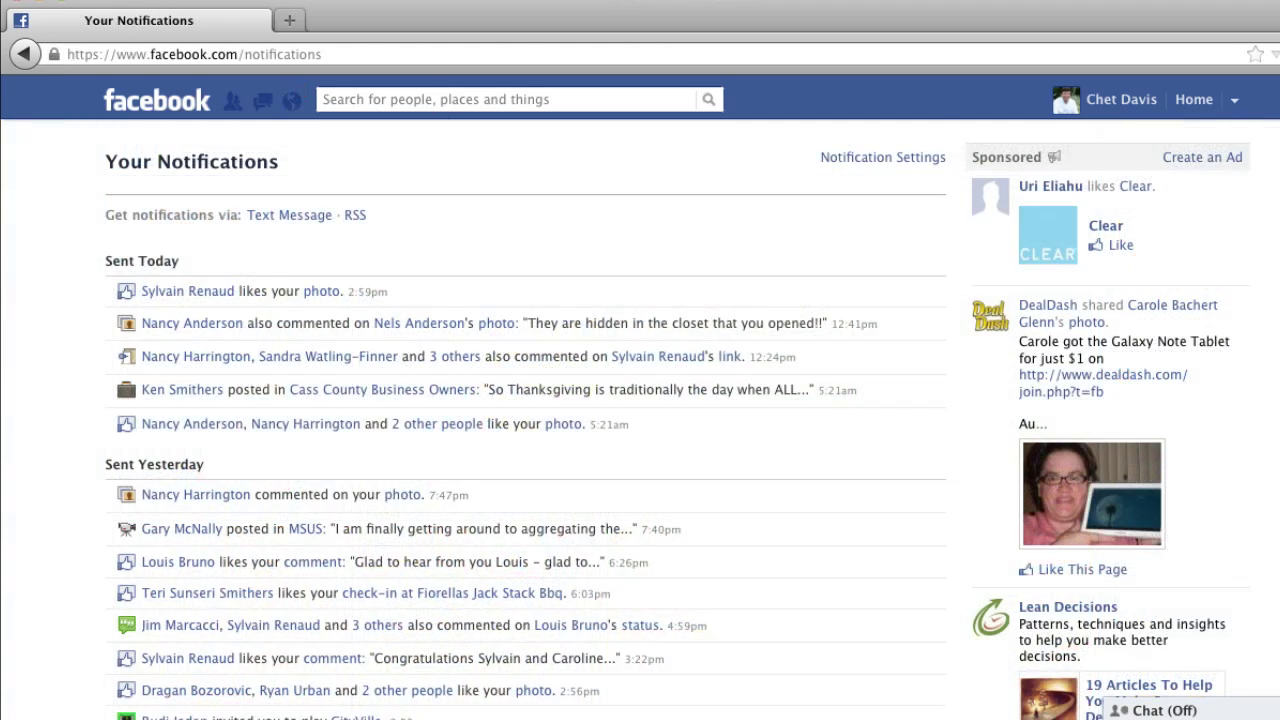
Scroll to the October 30 tagging notification and open its '3 photos of you' link.
{"action": "scroll", "coordinate": [525, 420], "scroll_direction": "down", "scroll_amount": 2}
{"action": "scroll", "coordinate": [525, 420], "scroll_direction": "down", "scroll_amount": 15}
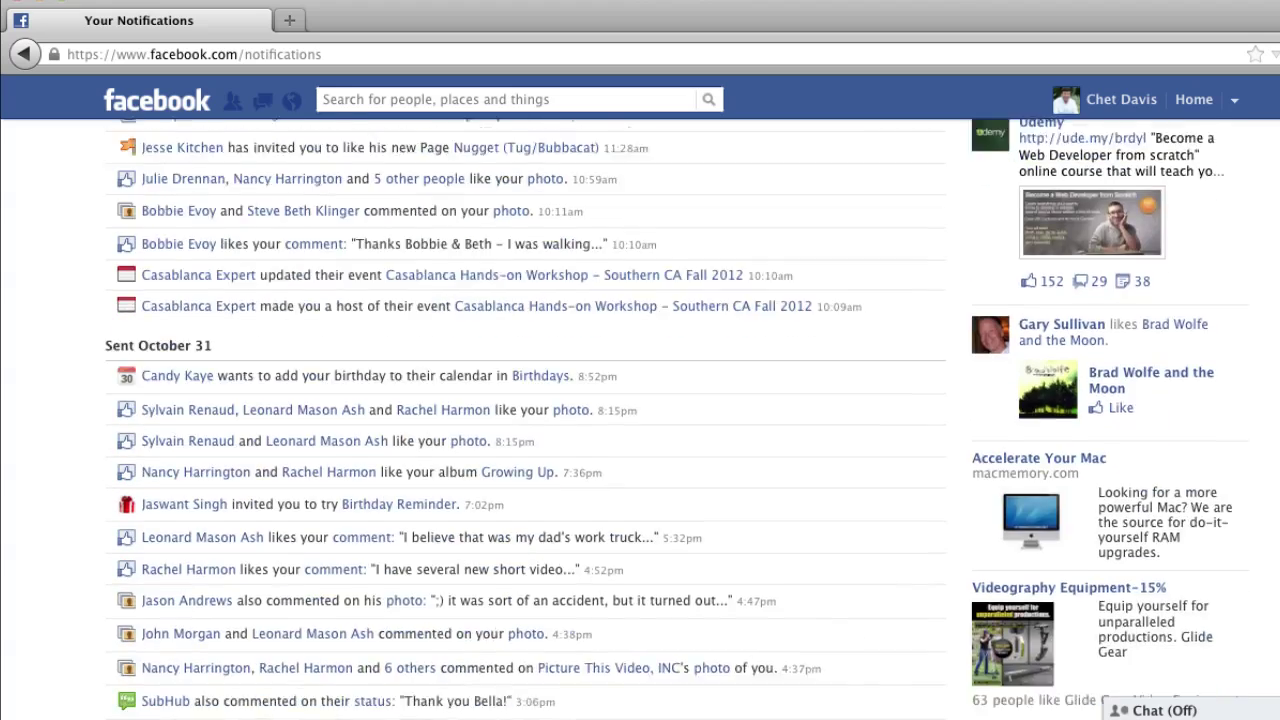
{"action": "scroll", "coordinate": [1063, 78], "scroll_direction": "down", "scroll_amount": 2}
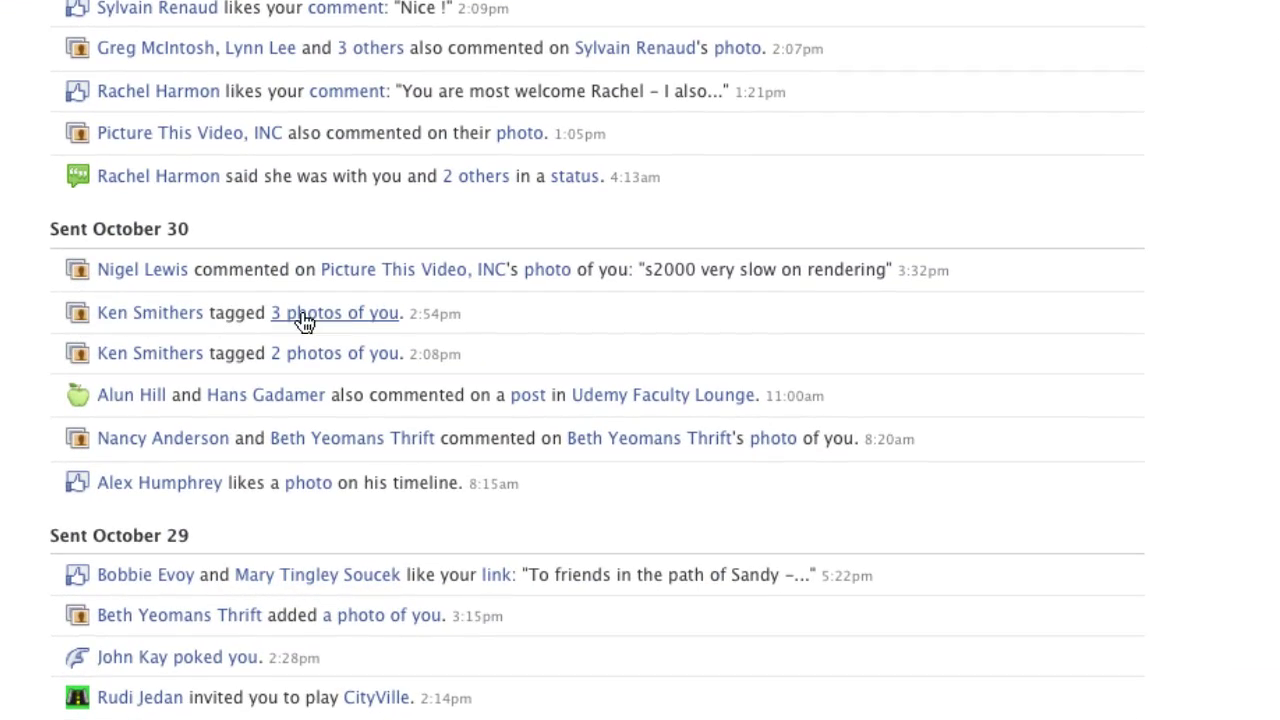
{"action": "left_click", "coordinate": [285, 313]}
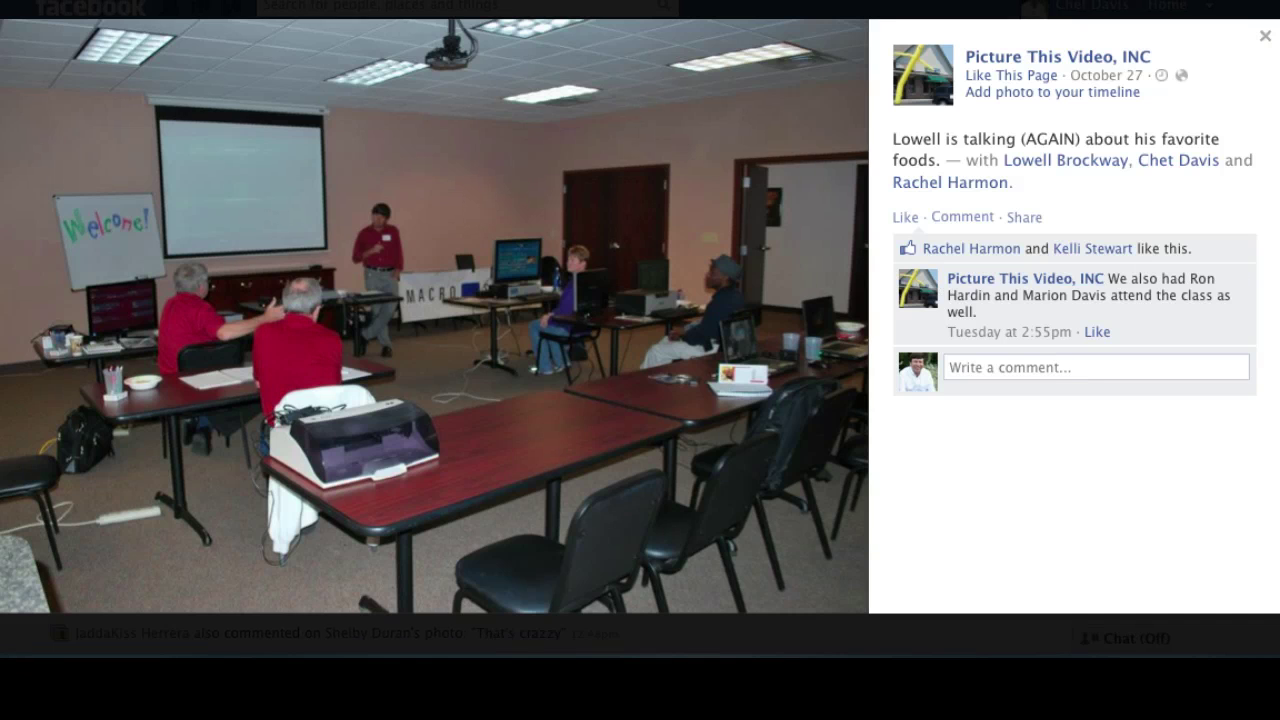
Move past the kitchen lunch photo to the first-day-of-class photo.
{"action": "mouse_move", "coordinate": [366, 218]}
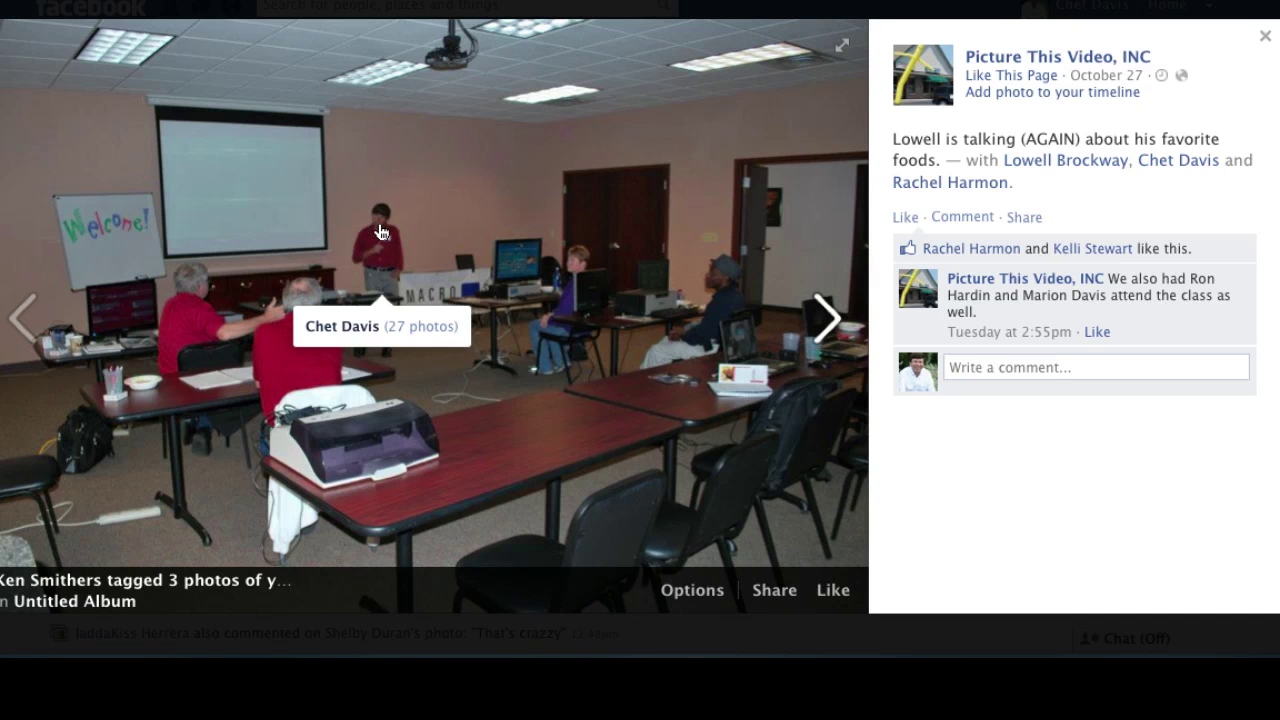
{"action": "left_click", "coordinate": [828, 318]}
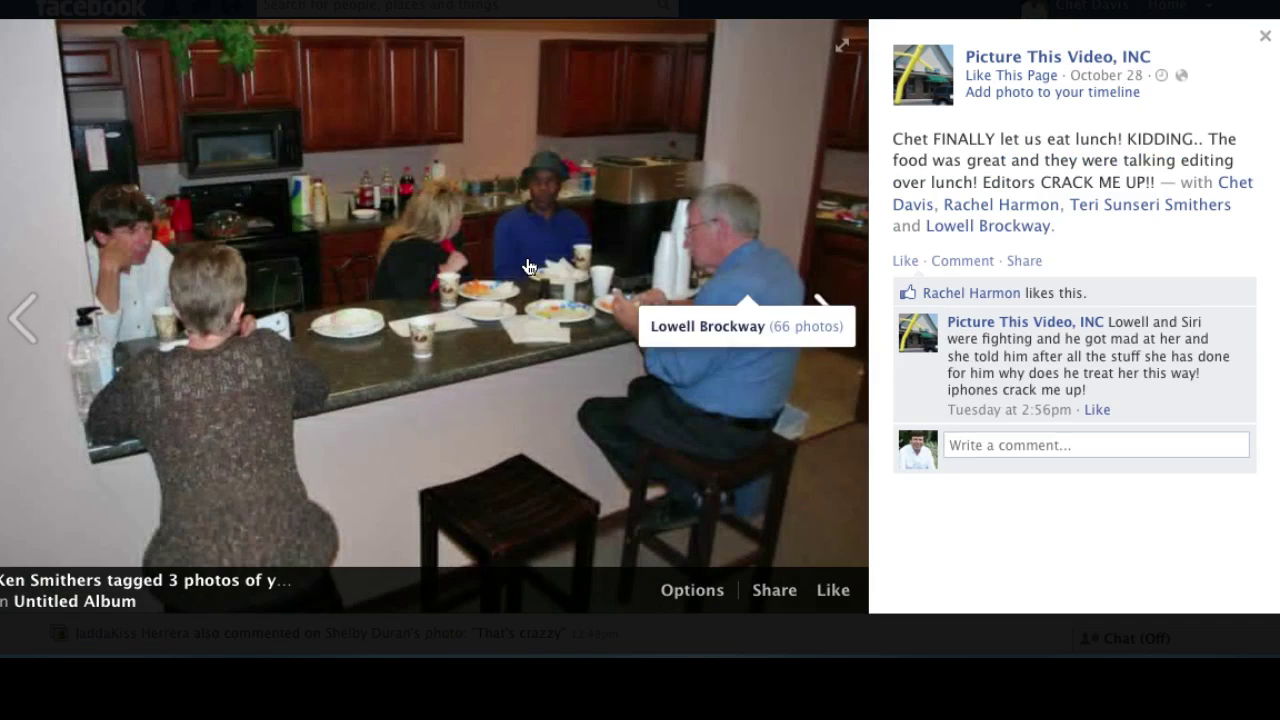
{"action": "left_click", "coordinate": [826, 310]}
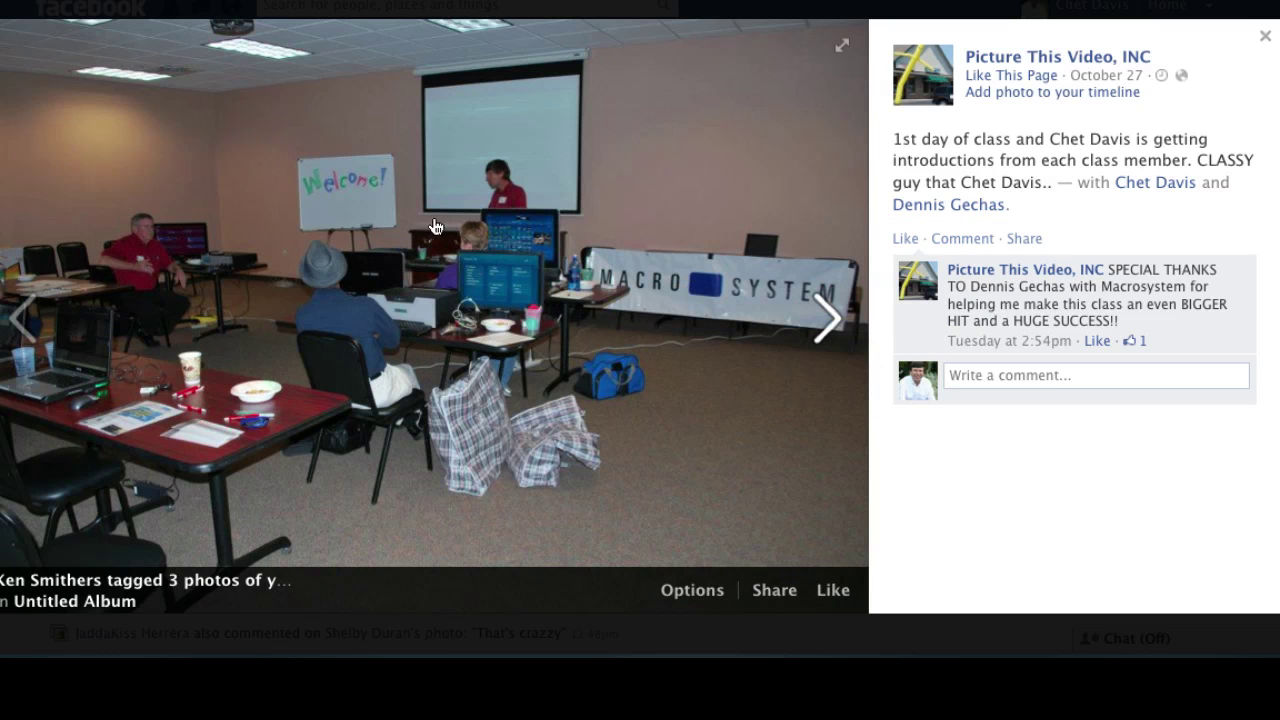